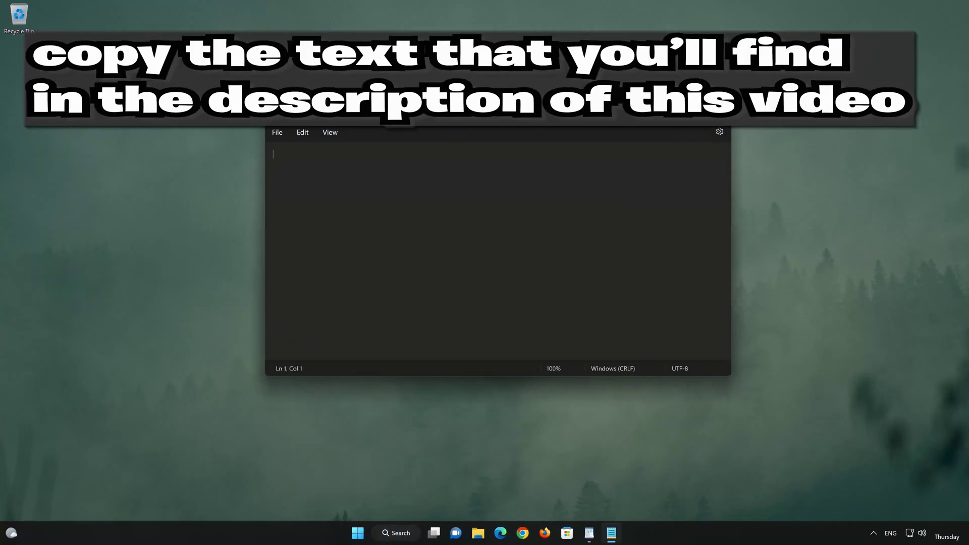
- Copy all the command text from the WordPad document and paste it into the blank Notepad document
click(589, 533)
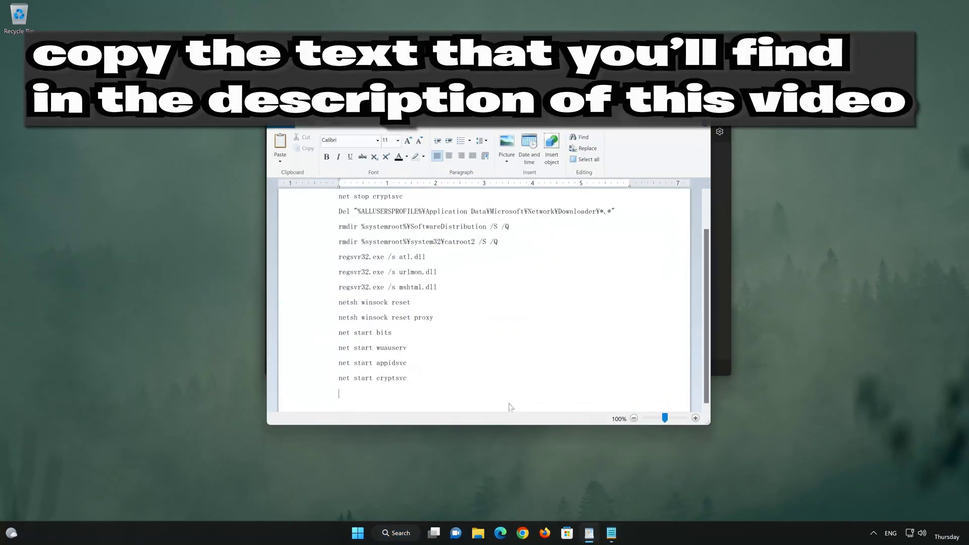
key(ctrl+a)
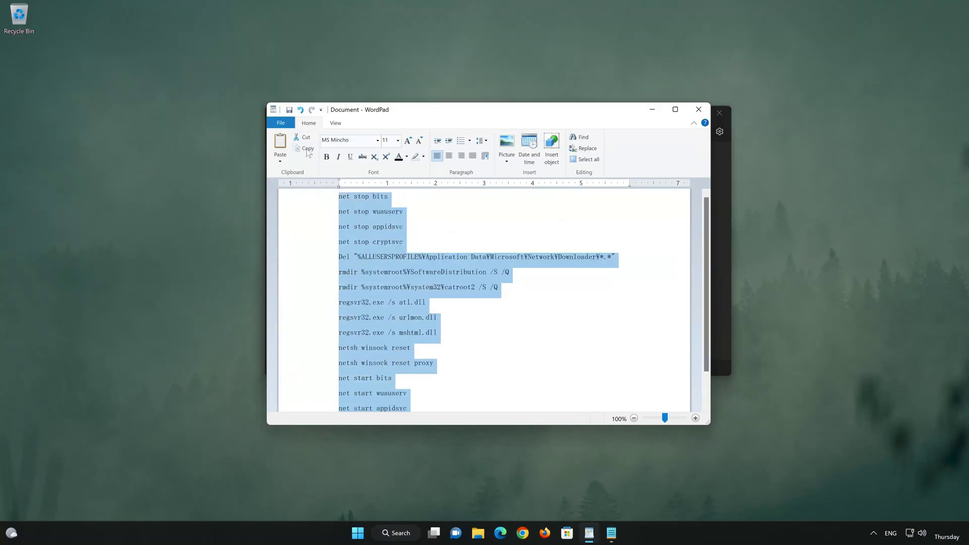
right_click(347, 205)
click(363, 223)
click(652, 109)
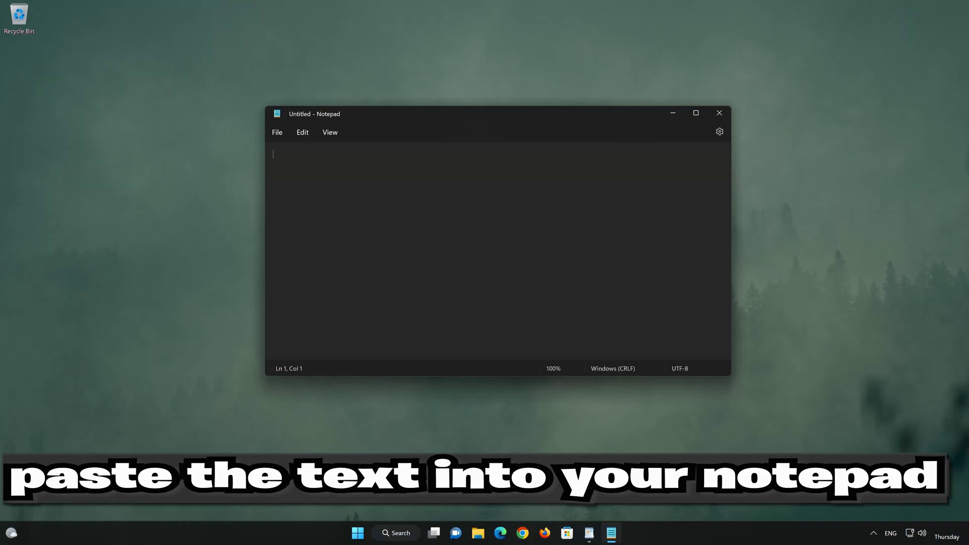
right_click(309, 170)
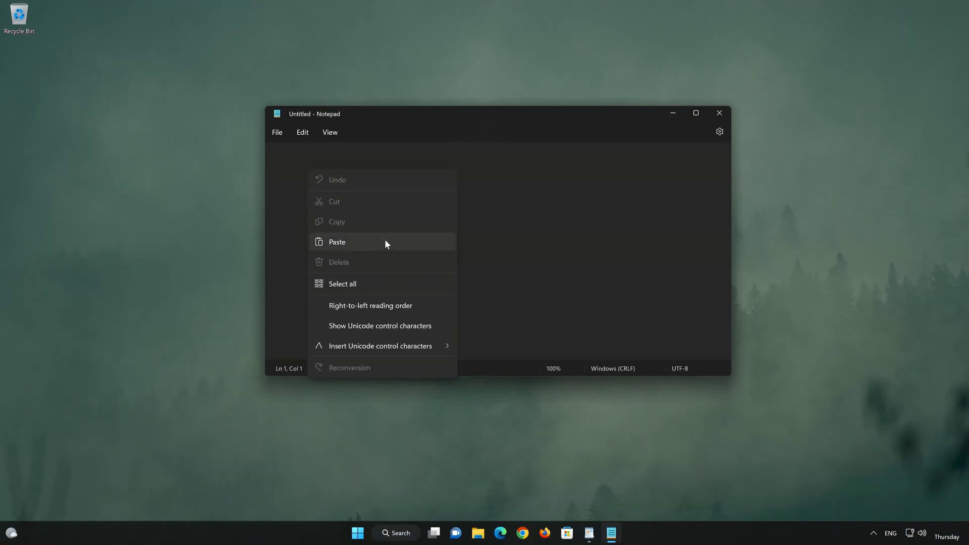
click(358, 242)
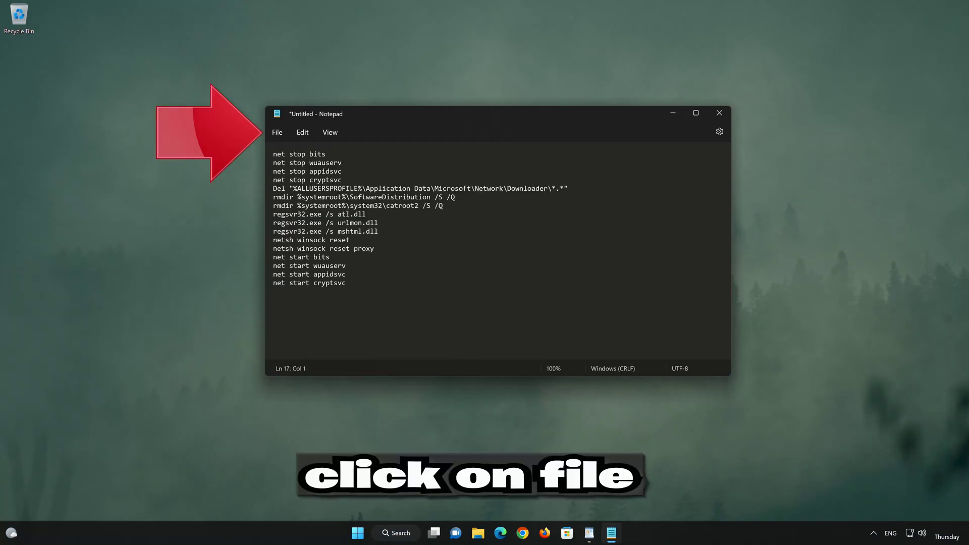
- Save the text to the Desktop as FIX.BAT with the file type All files, and close Notepad
click(278, 133)
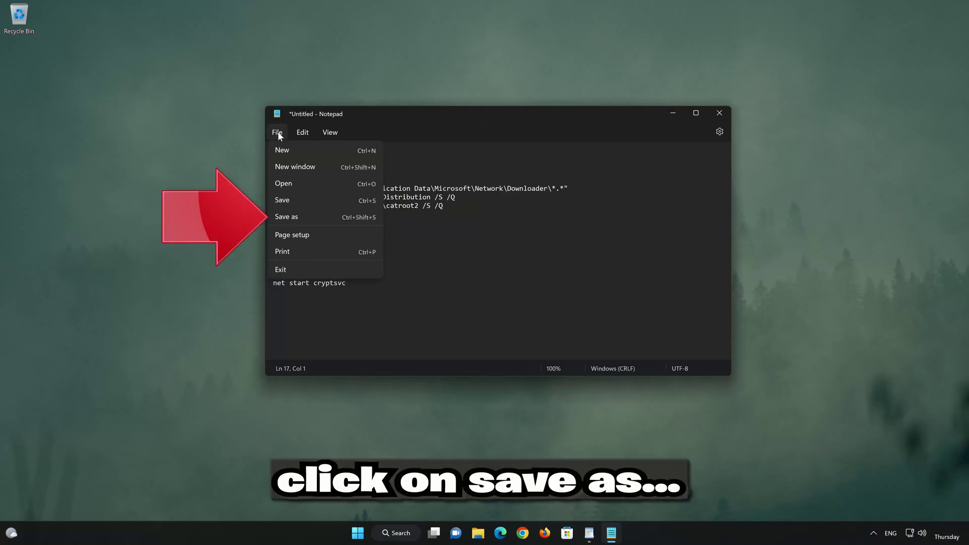
click(316, 220)
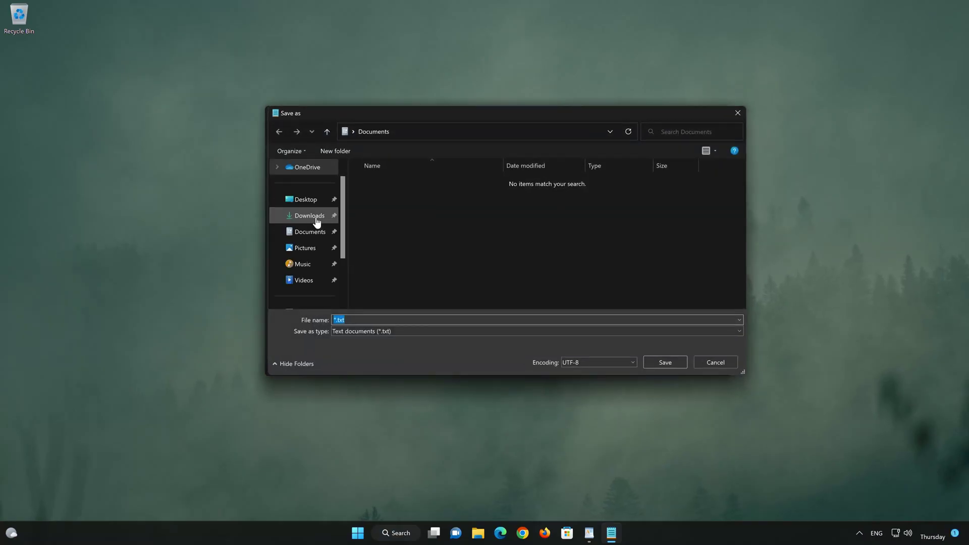
click(351, 331)
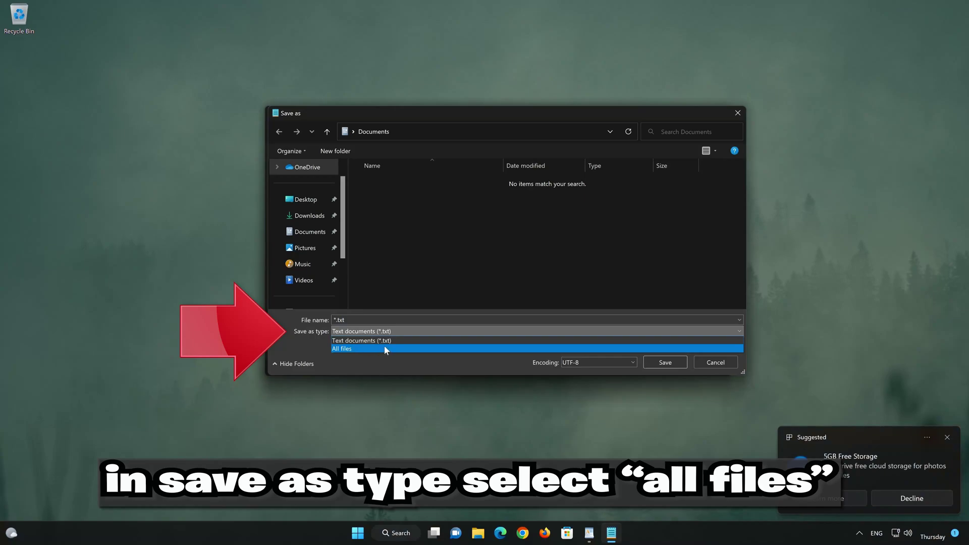
click(365, 349)
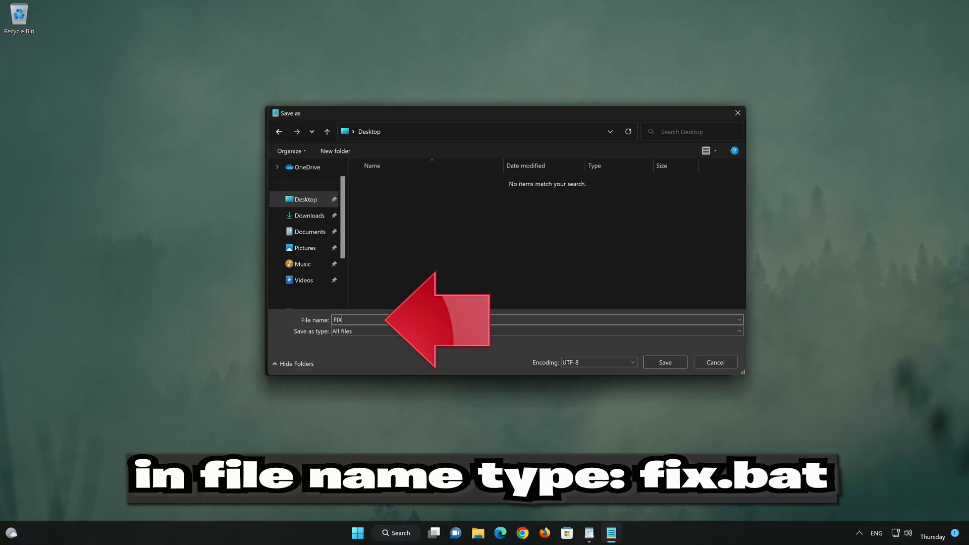
text(FIXBAT)
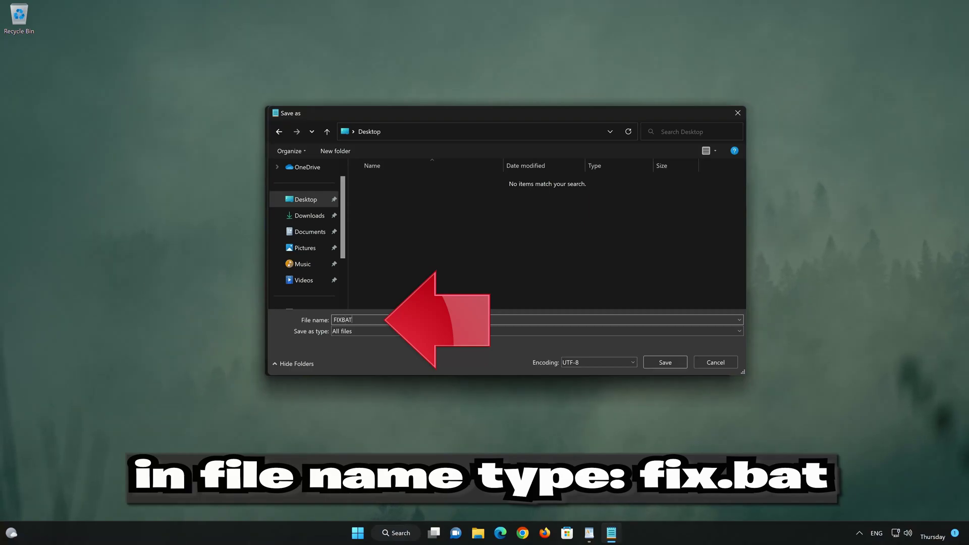
click(666, 363)
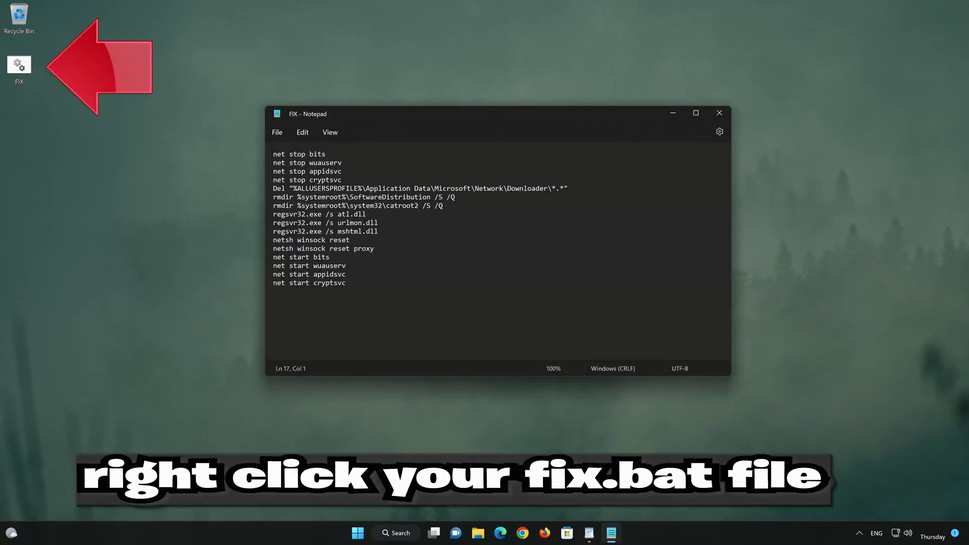
click(719, 113)
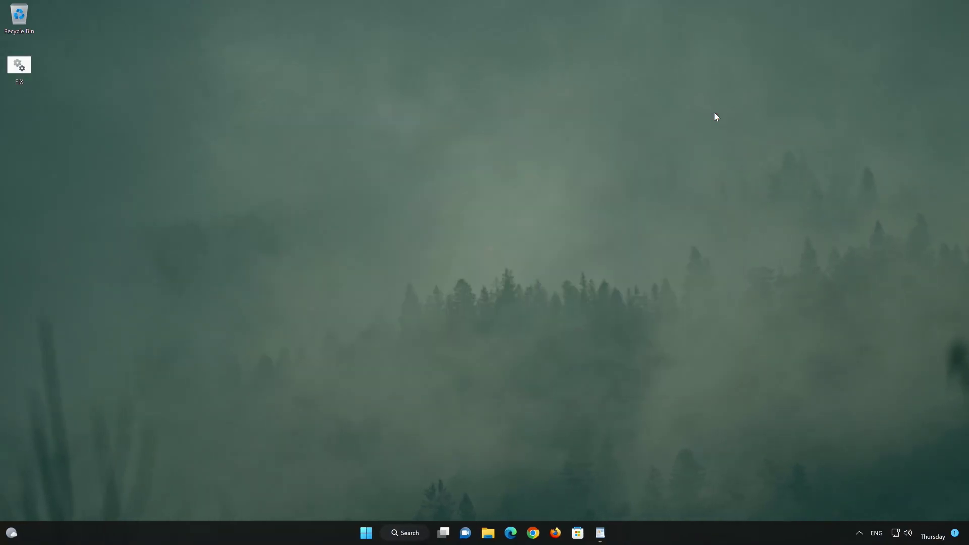
- Run the FIX batch file on the desktop as administrator and allow it to make changes to the device
right_click(21, 73)
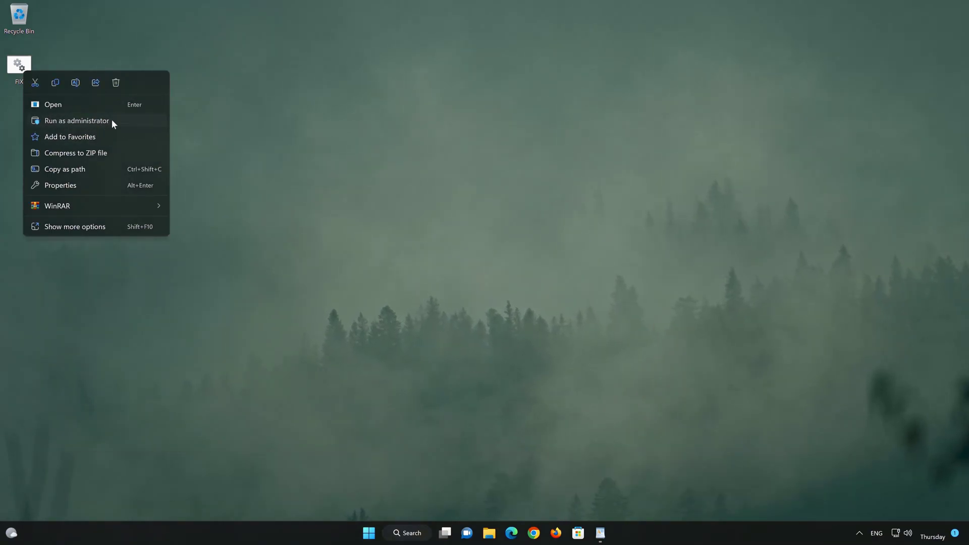
click(112, 121)
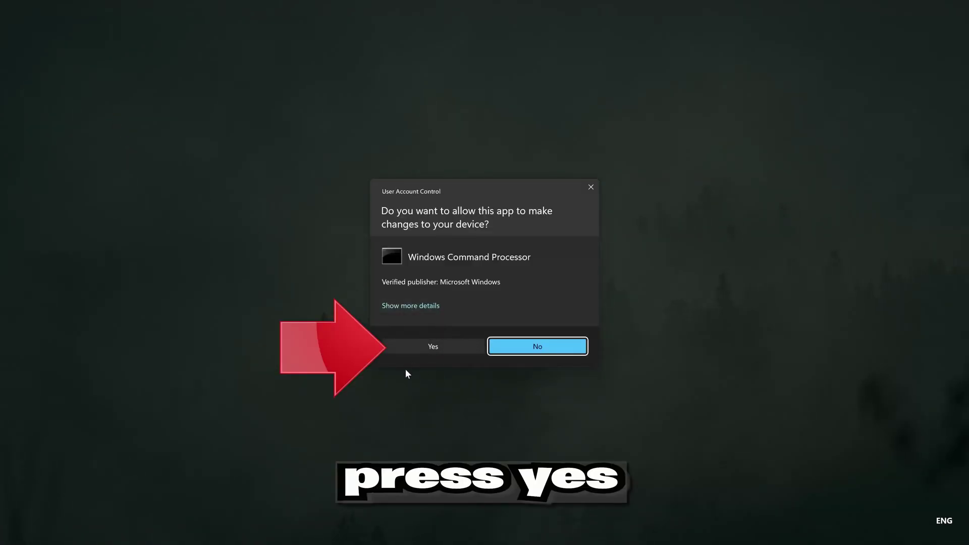
click(437, 349)
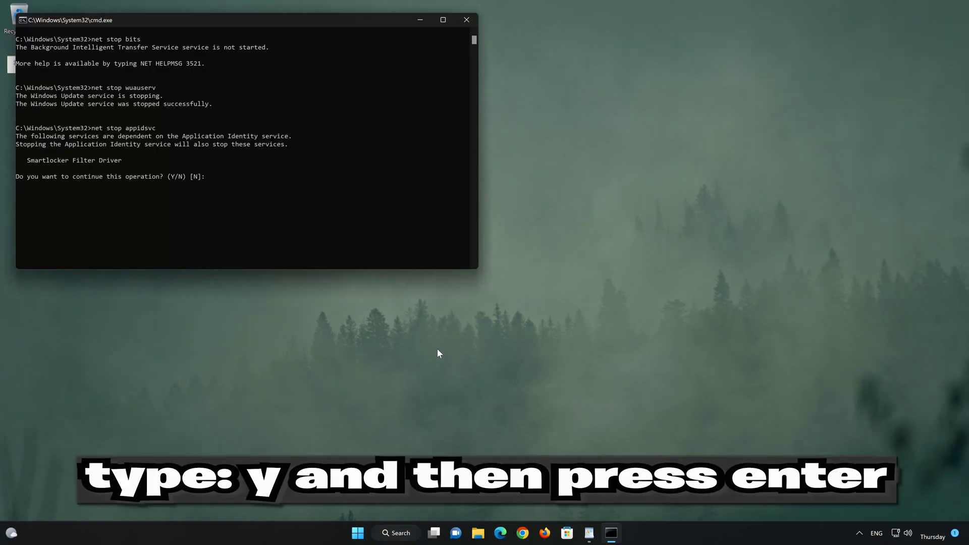
- Answer Y to the script's prompts for stopping the Application Identity service and deleting the Downloader files
text(Y)
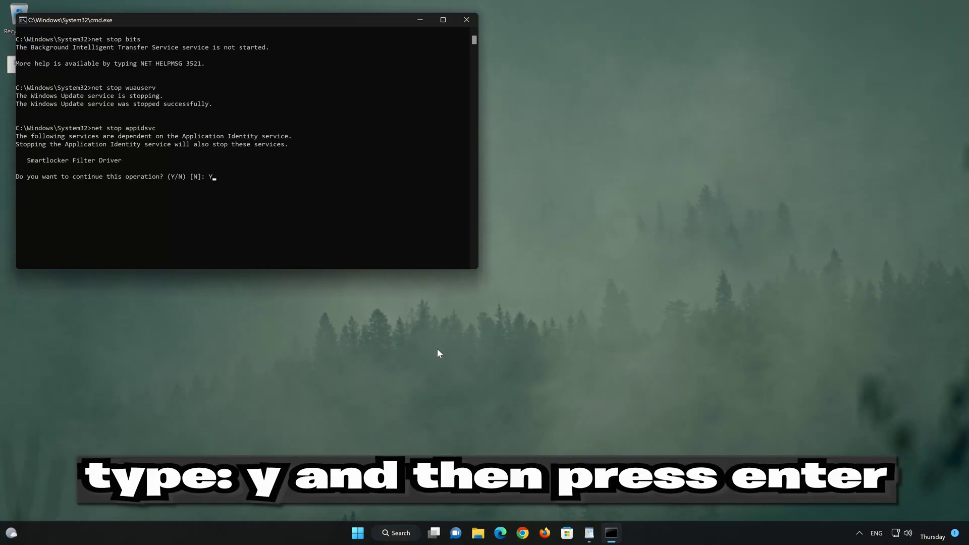
key(Return)
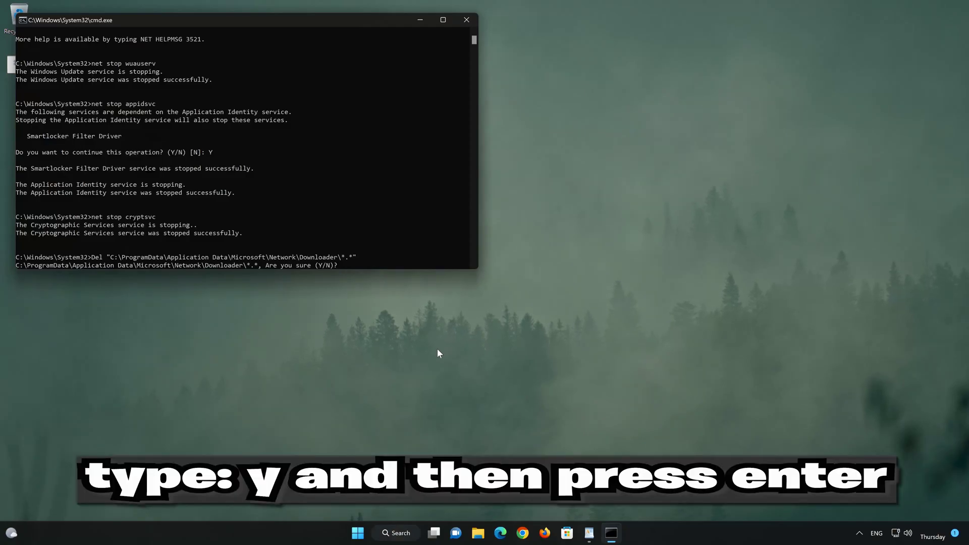
text(Y)
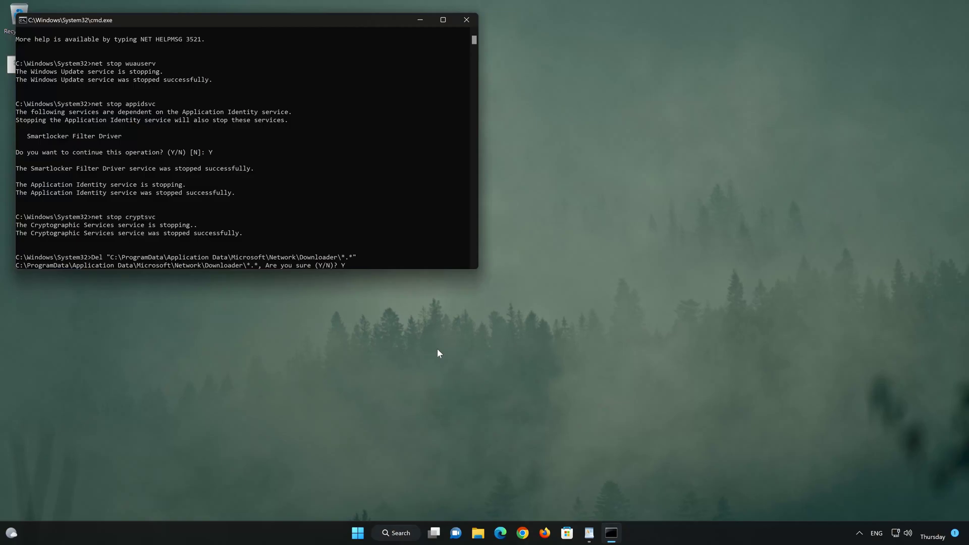
key(Return)
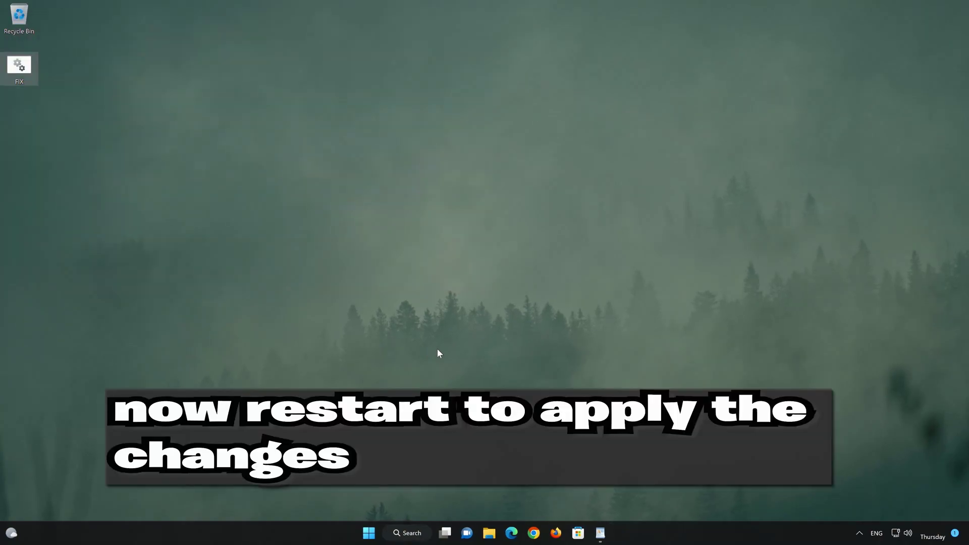
- Close the WordPad document holding the commands without saving it
click(604, 534)
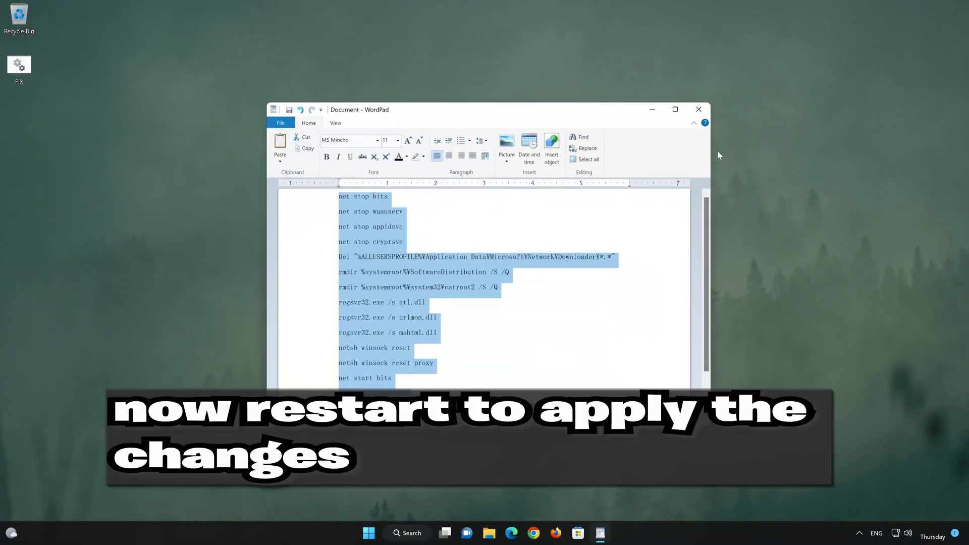
click(699, 109)
click(506, 272)
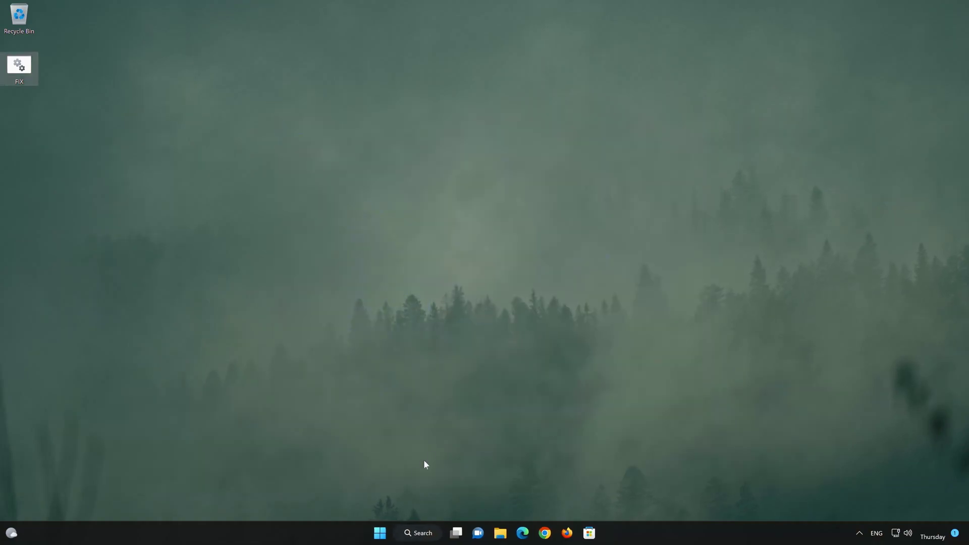
- Restart the computer to apply the changes made by the script
click(380, 533)
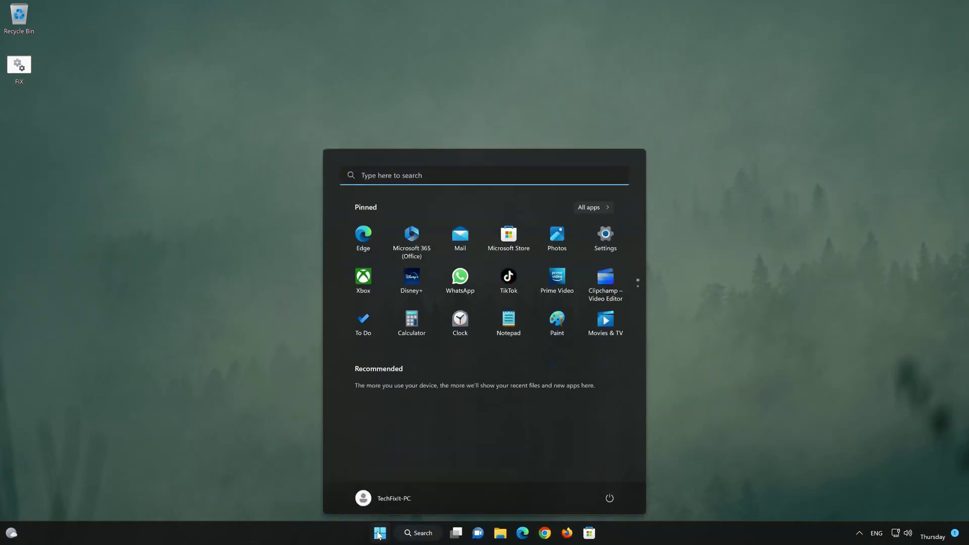
click(609, 499)
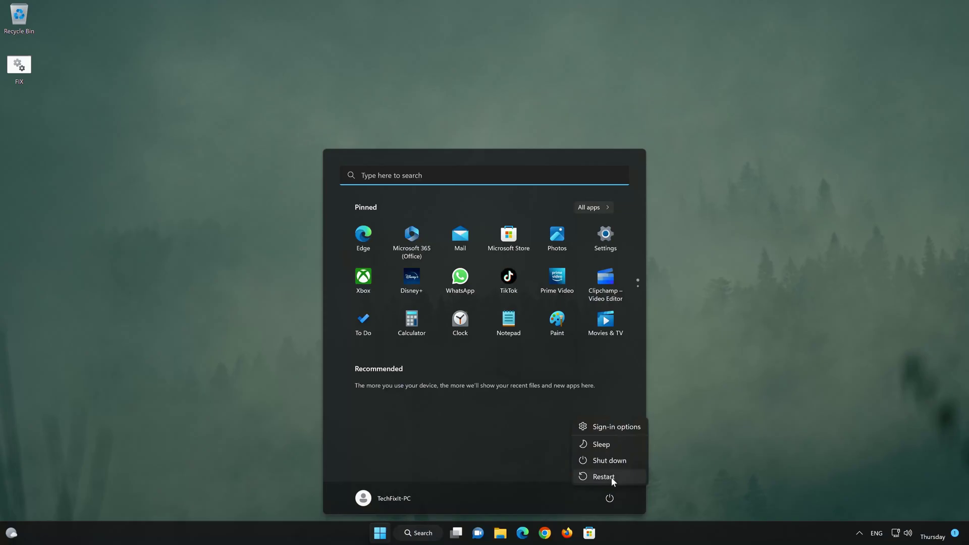
click(612, 479)
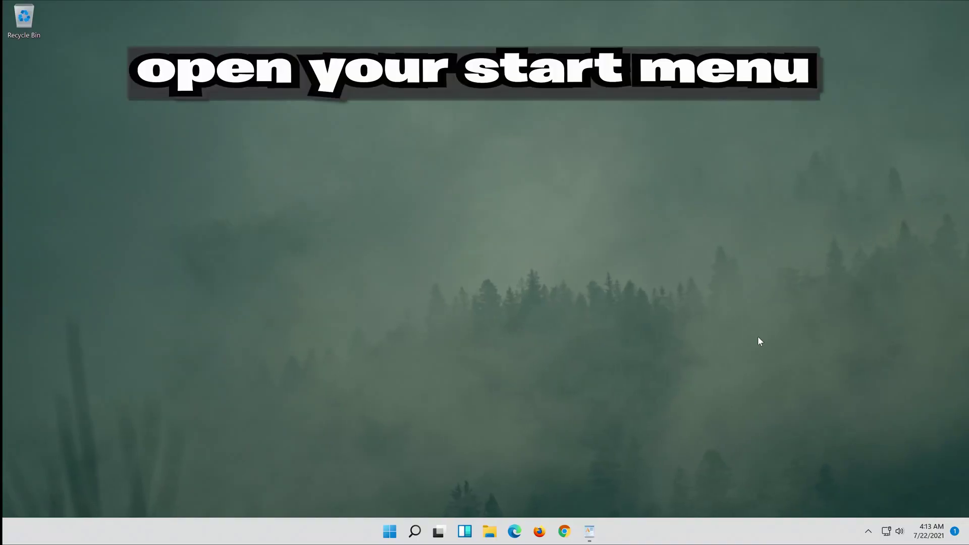
- Open the Troubleshoot page in the System section of Windows Settings
key(super)
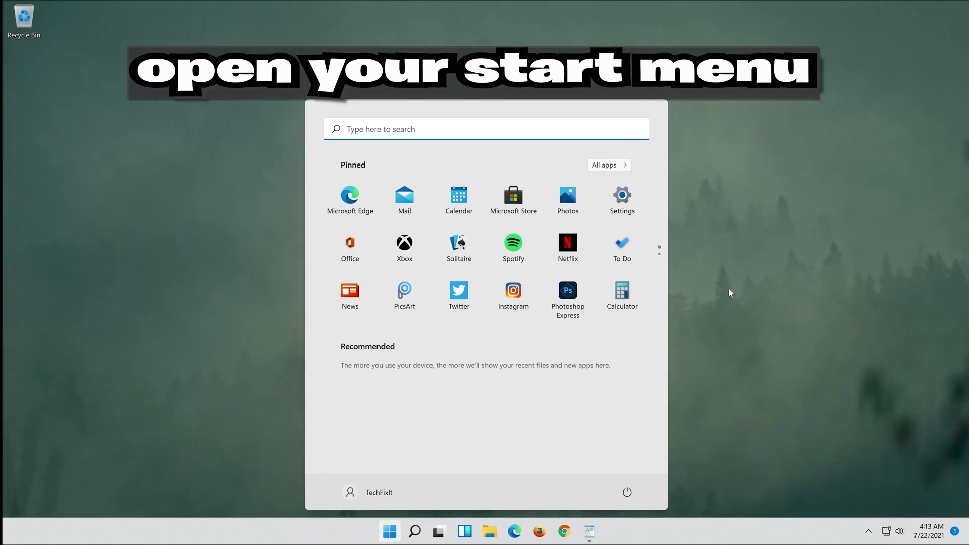
click(626, 197)
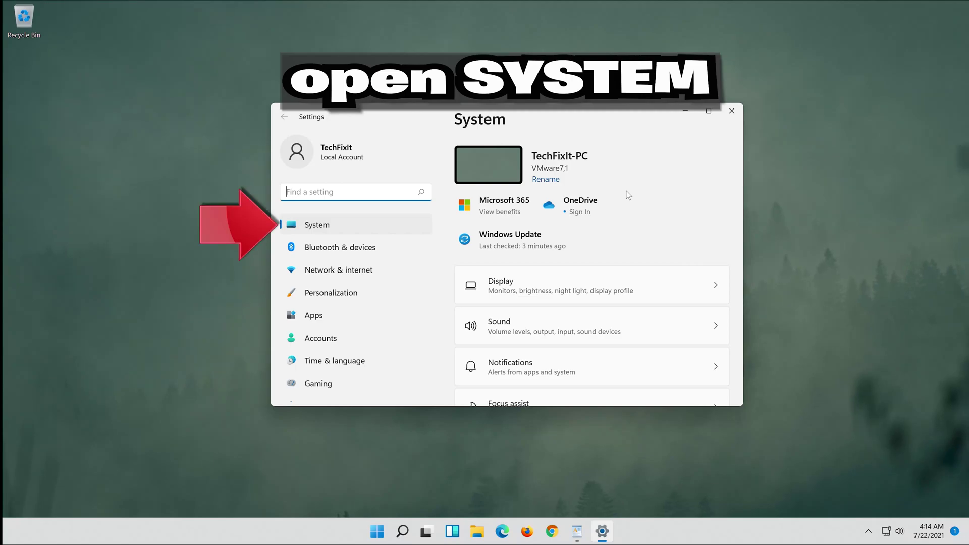
click(348, 227)
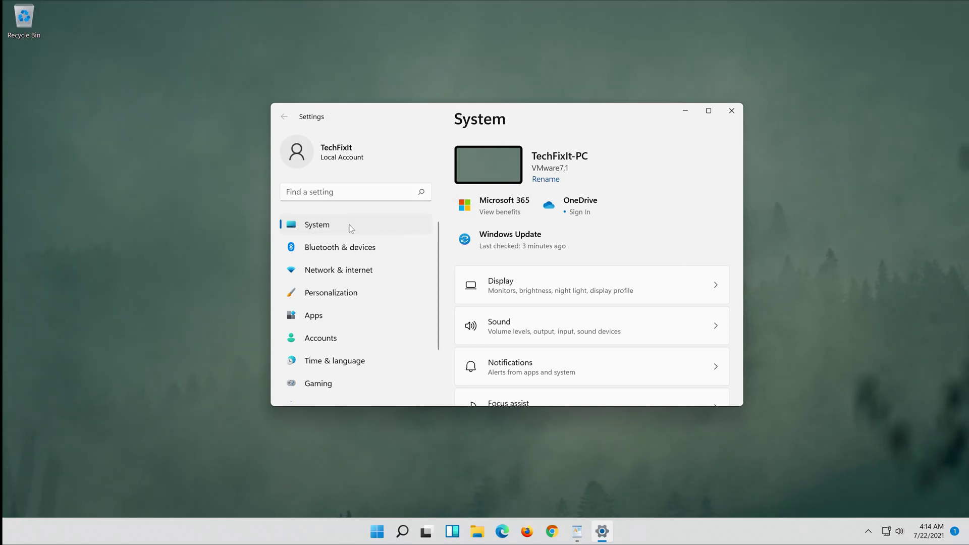
scroll(561, 316, down, 5)
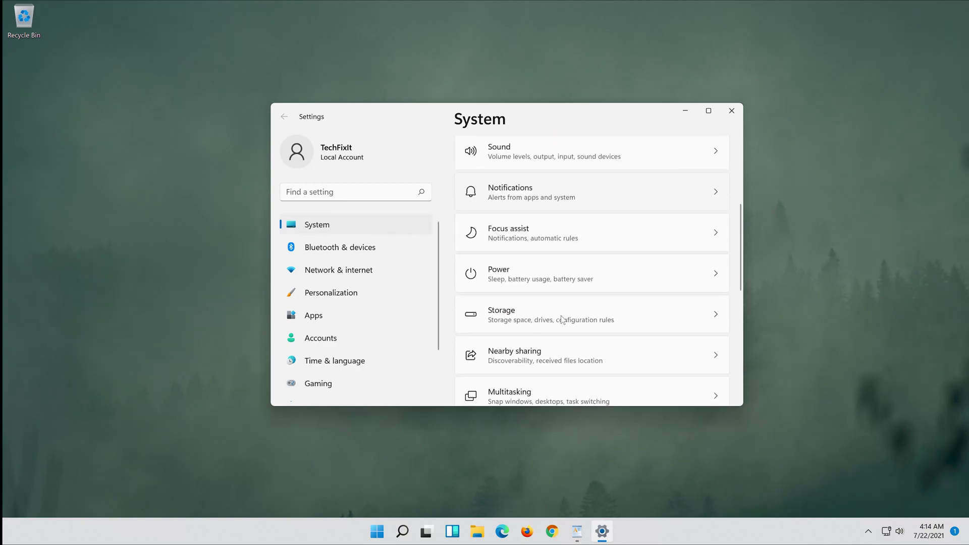
scroll(562, 316, down, 3)
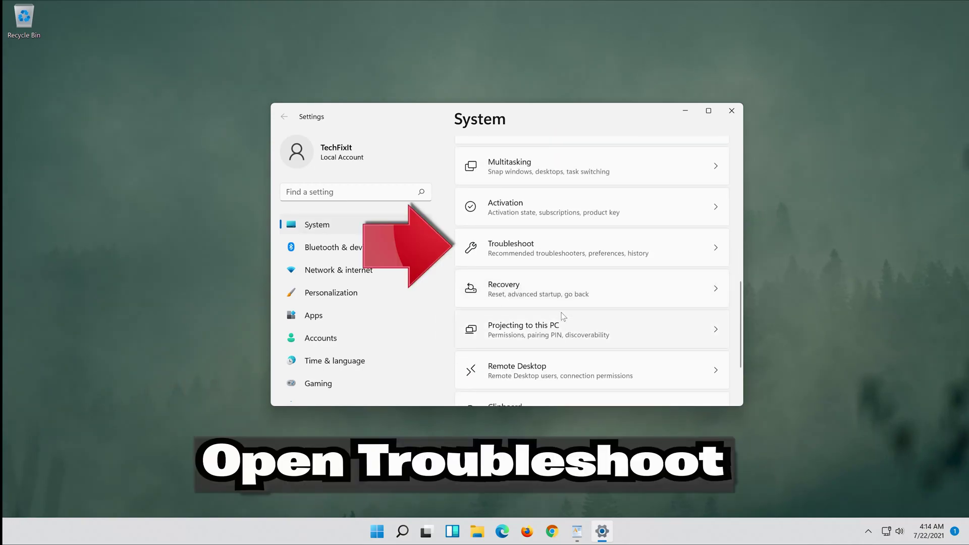
click(606, 258)
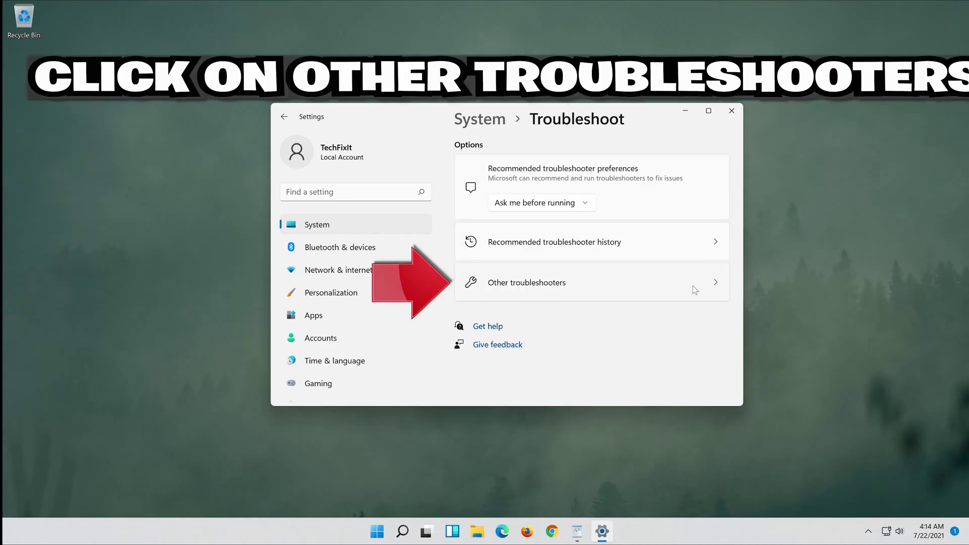
- Run the Windows Update troubleshooter from Other troubleshooters and close it once it has completed
click(562, 292)
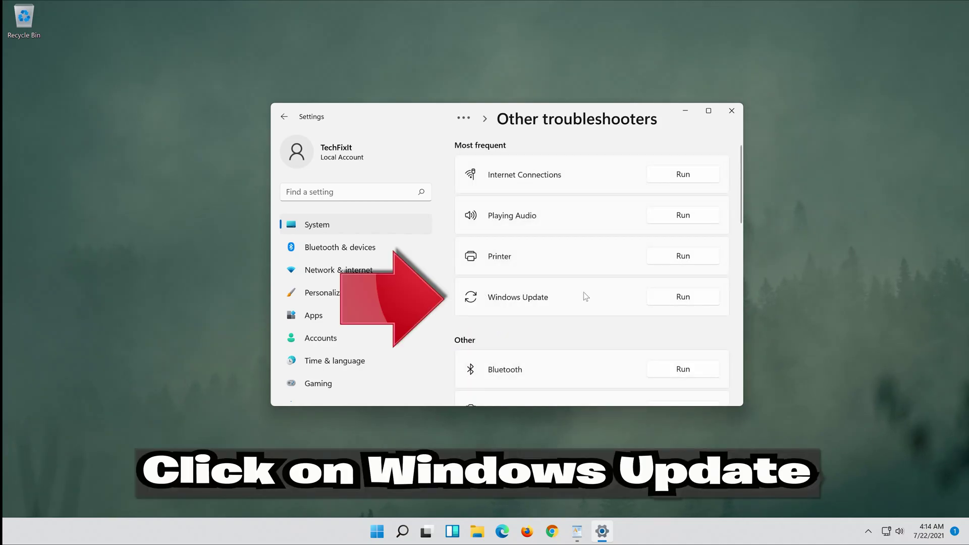
click(687, 299)
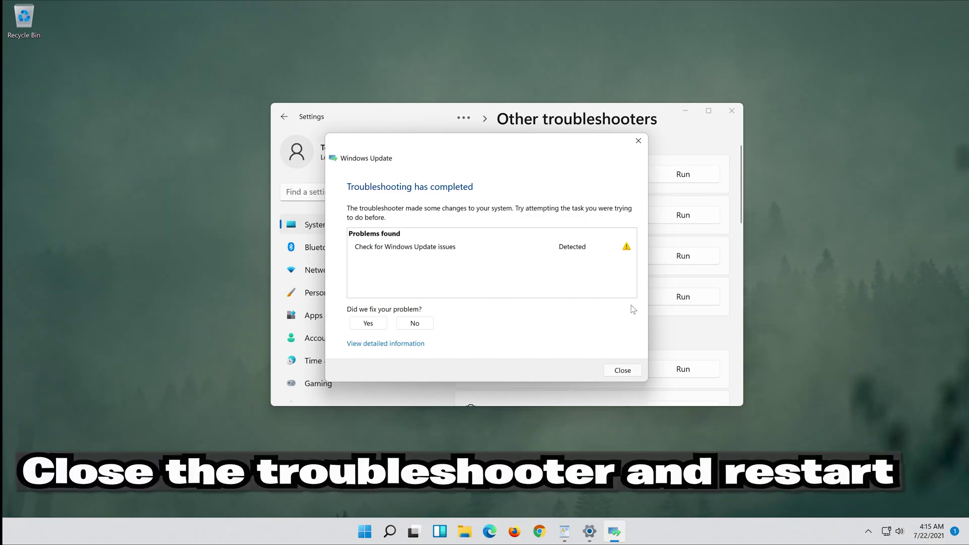
click(623, 366)
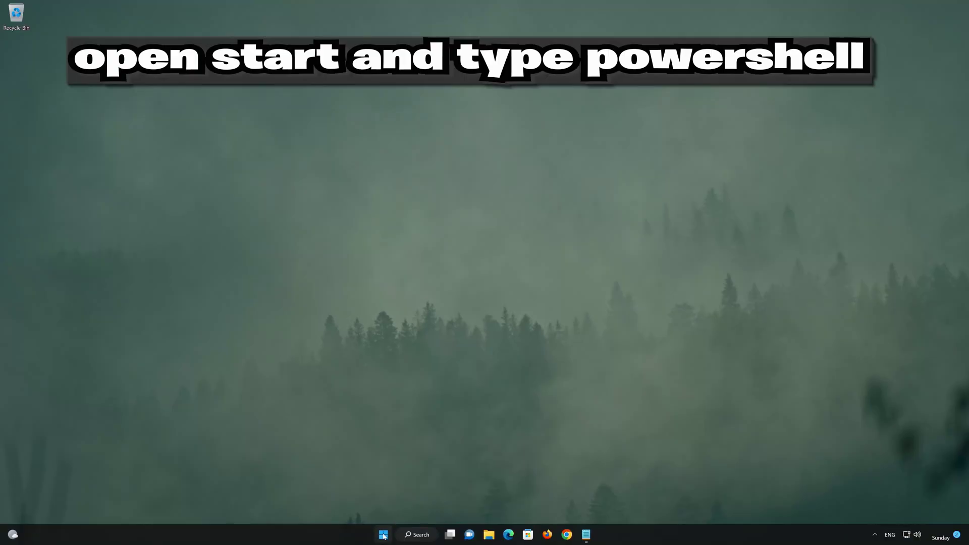
- Find PowerShell through Windows search, launch it as administrator and allow it to make changes to the device
click(383, 535)
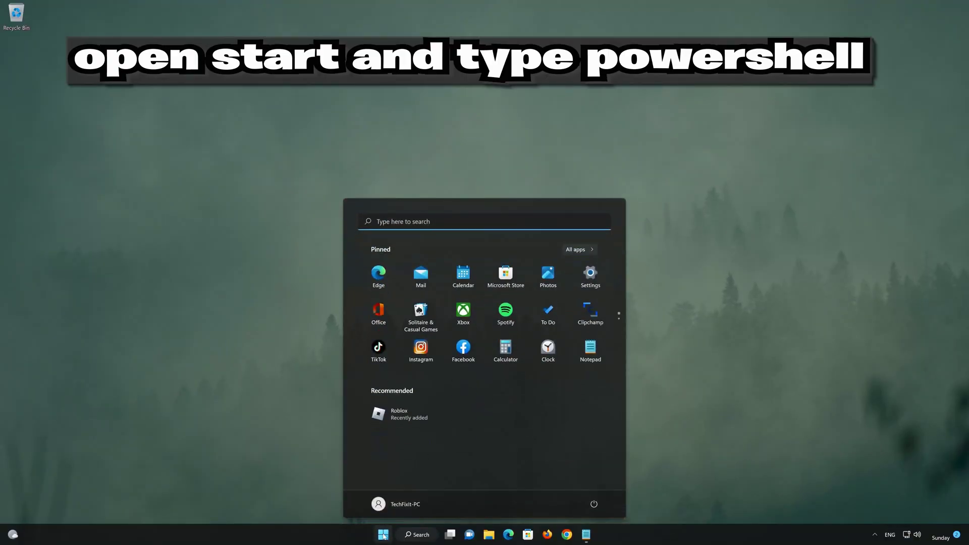
text(p)
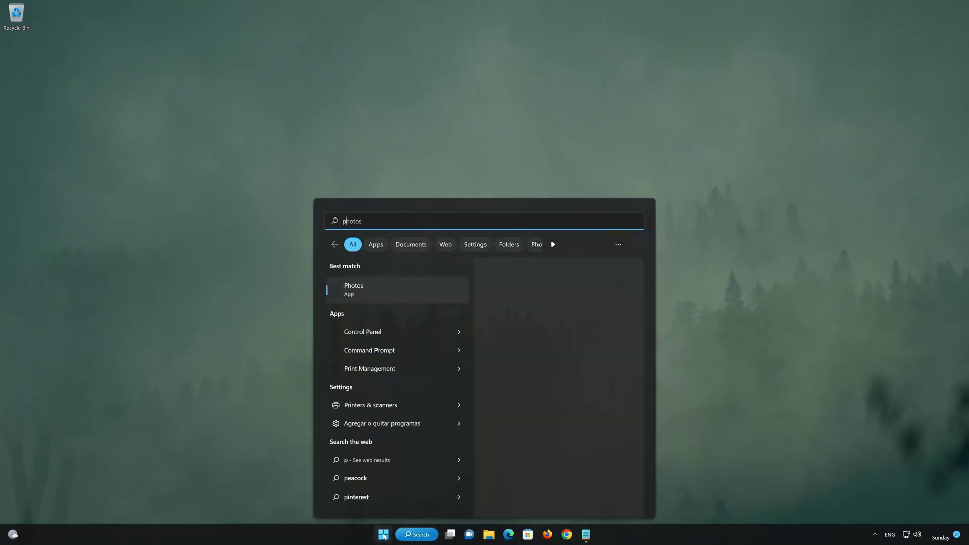
text(owershell)
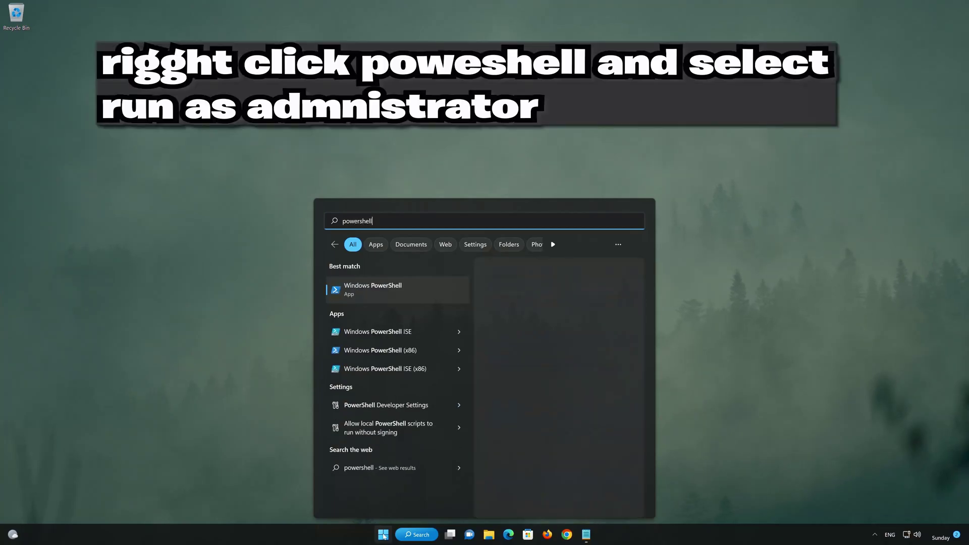
right_click(417, 286)
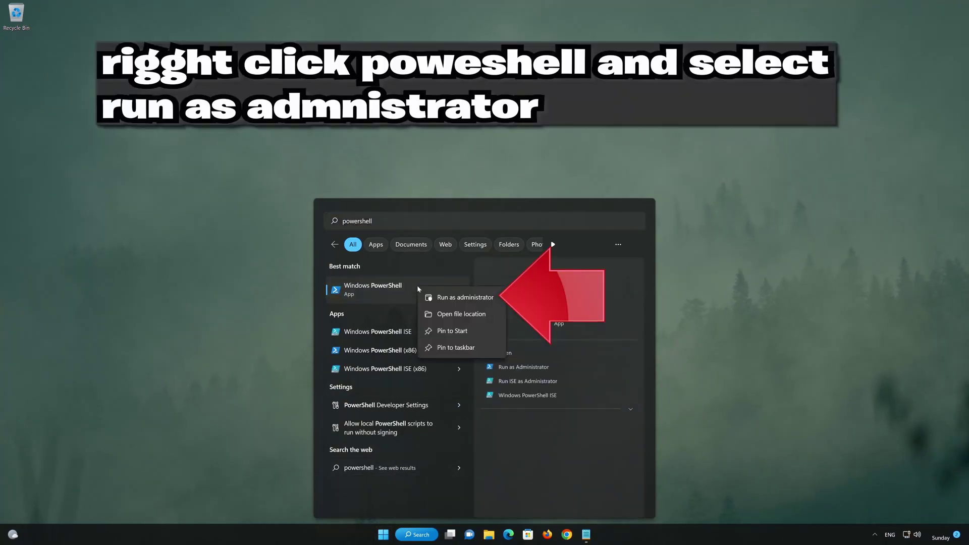
click(486, 299)
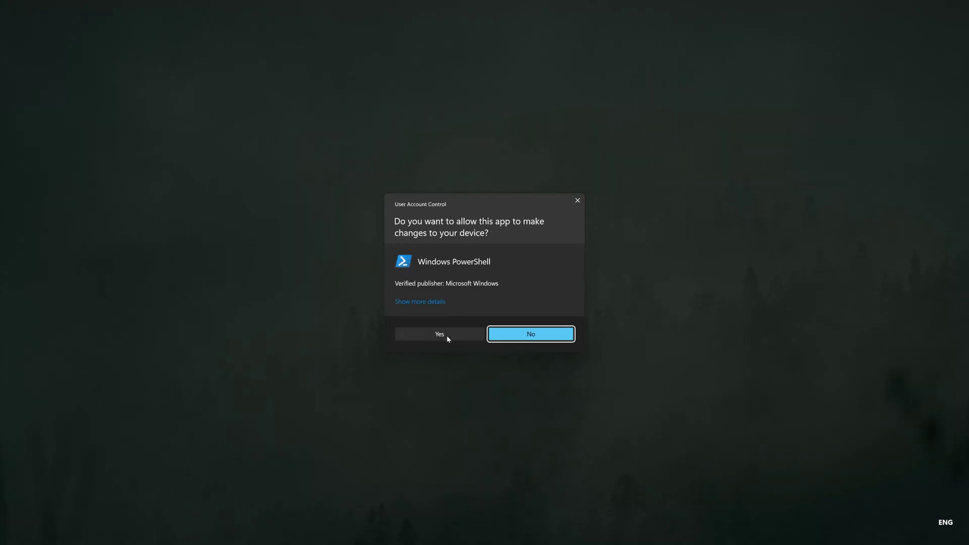
click(440, 334)
- Run a system file scan with sfc /scannow and exit PowerShell once it has completed
text(sfc /scannow)
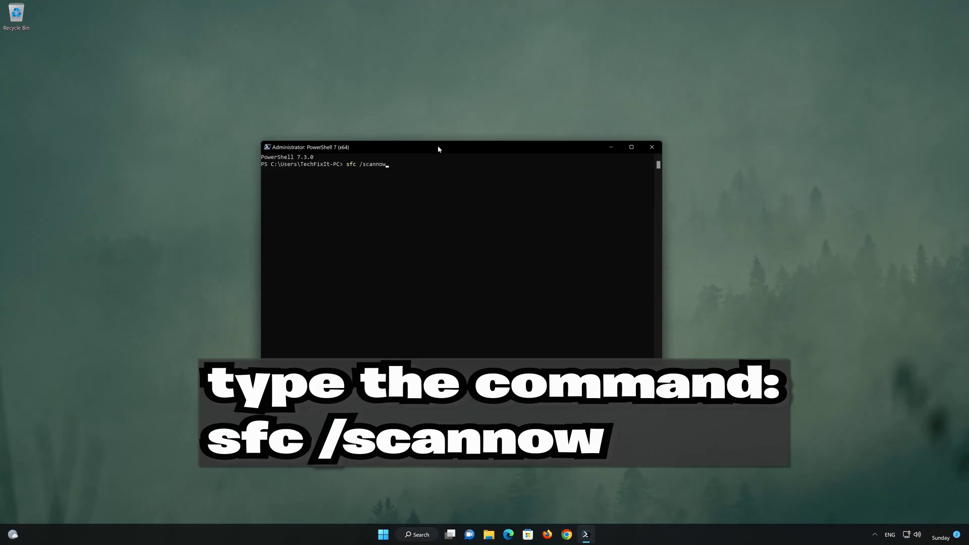
key(Return)
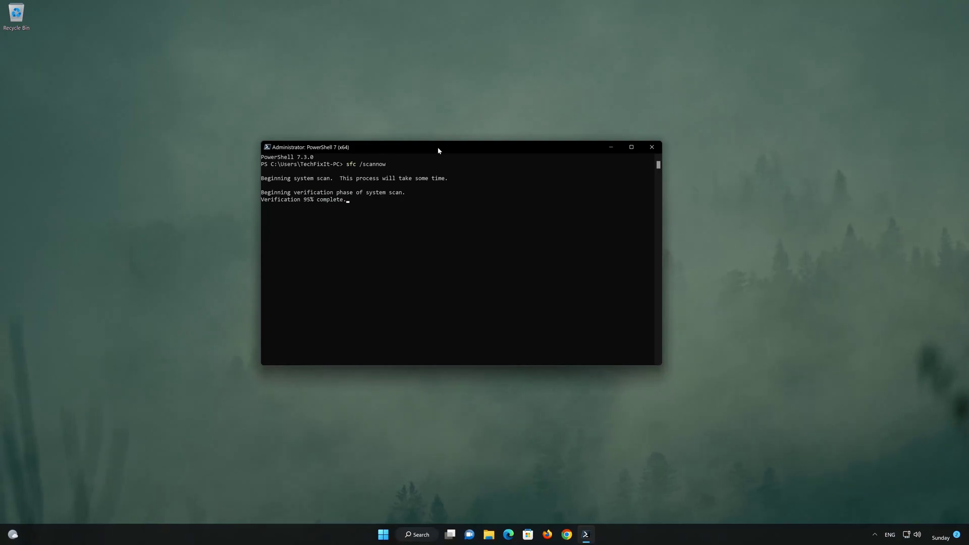
key(Return)
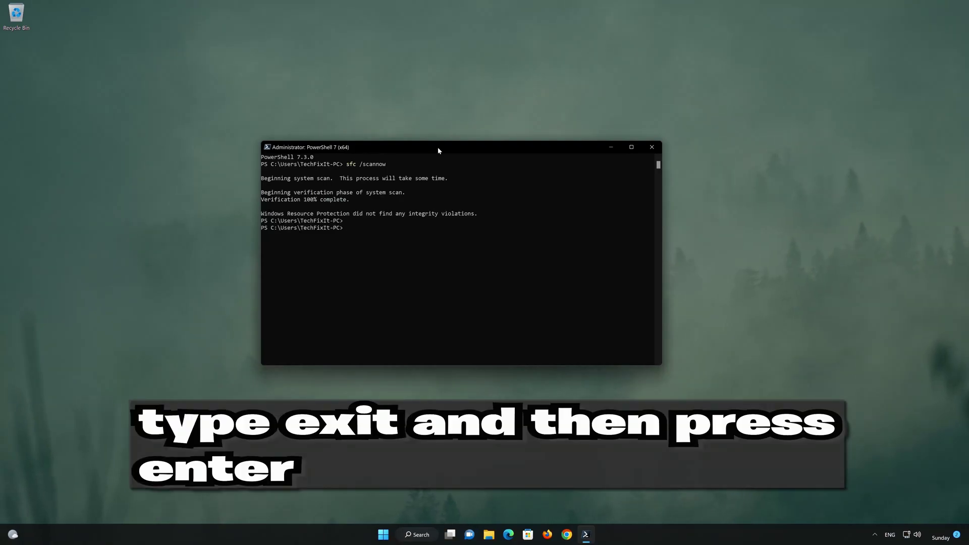
text(exit)
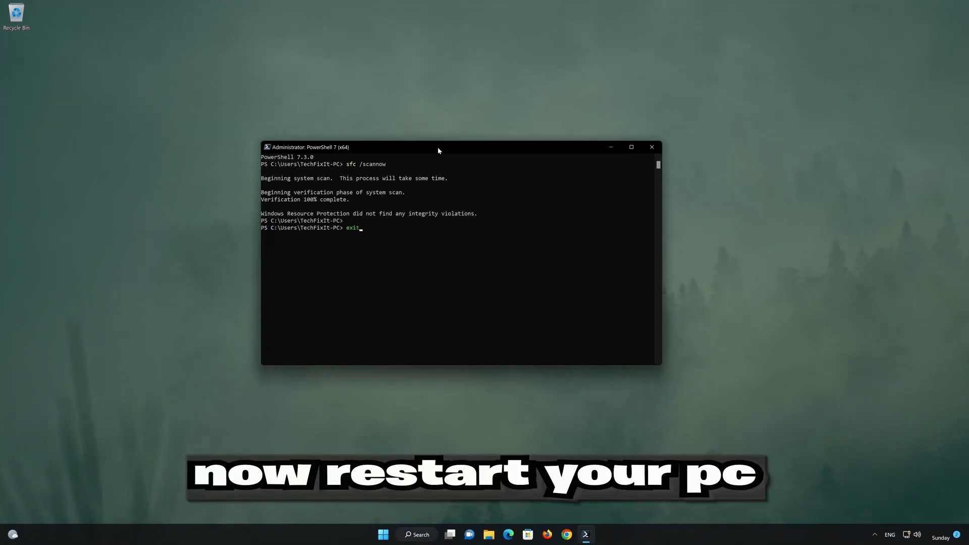
key(Return)
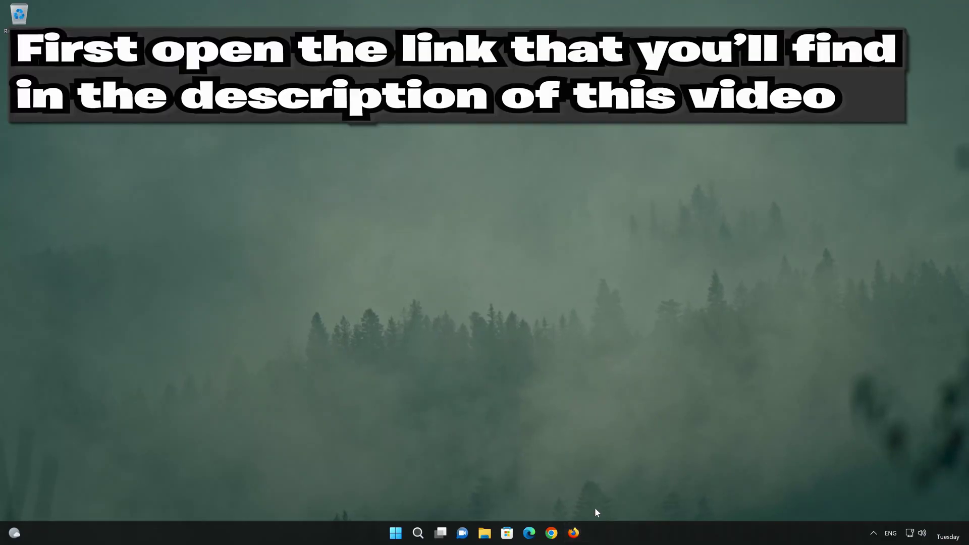
- Open the copied Windows 11 download link in Firefox, download mediacreationtool.exe from Create Windows 11 Installation Media, and close the browser
click(573, 534)
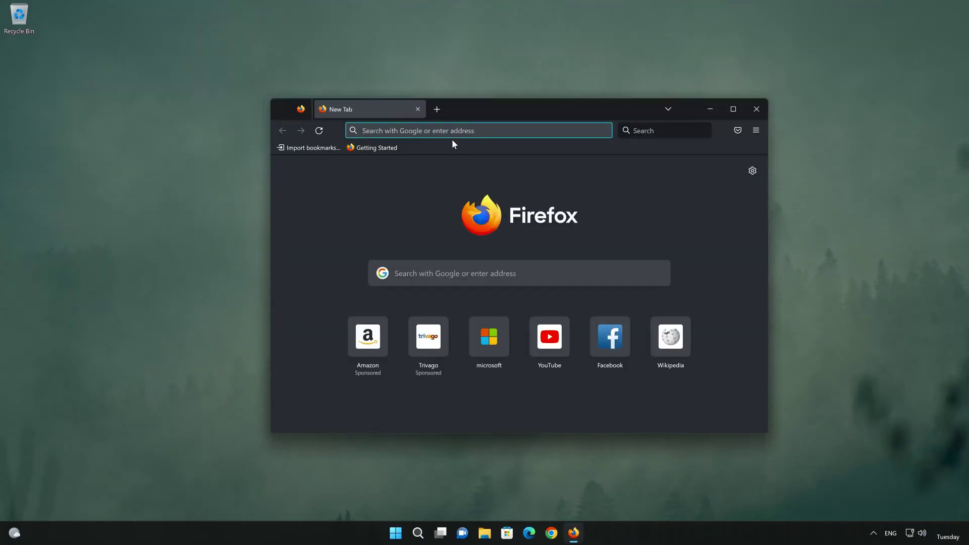
right_click(456, 132)
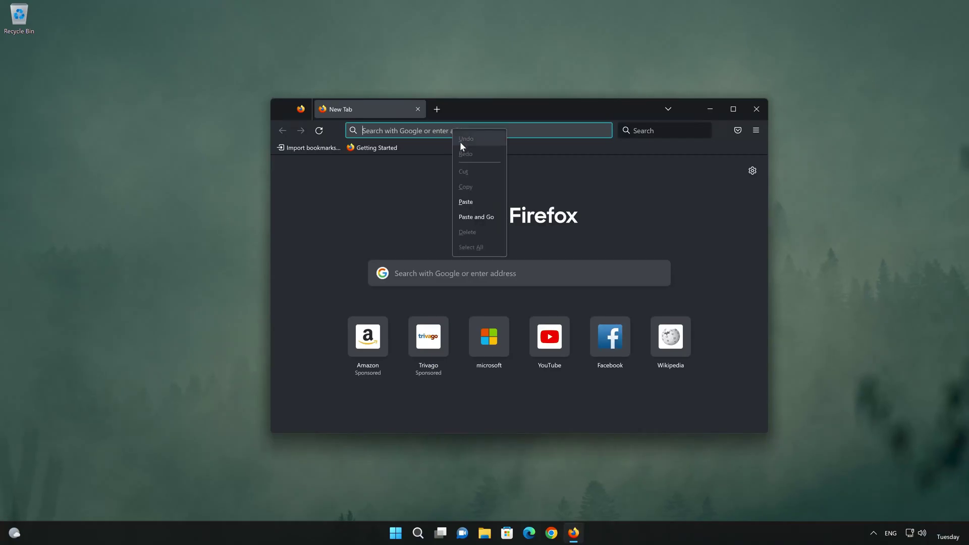
click(482, 218)
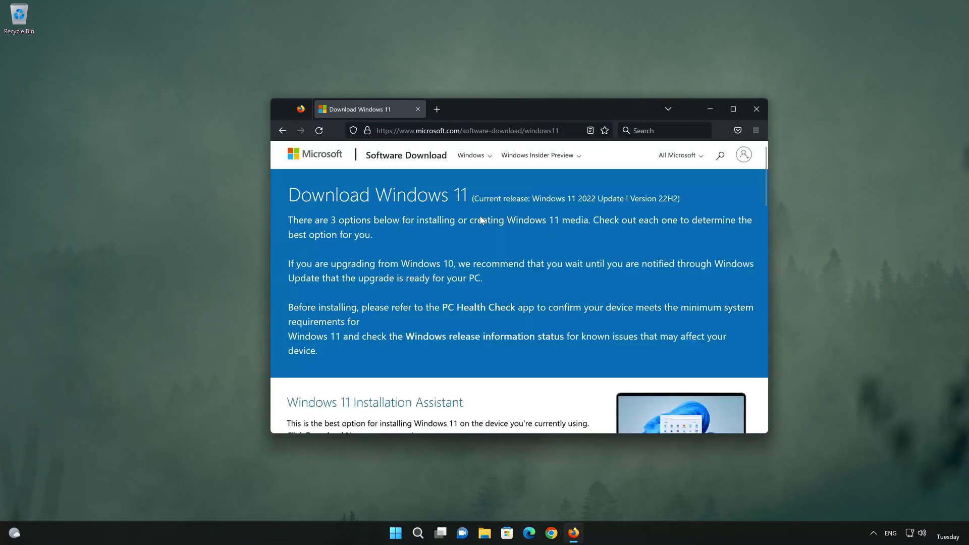
scroll(480, 220, down, 8)
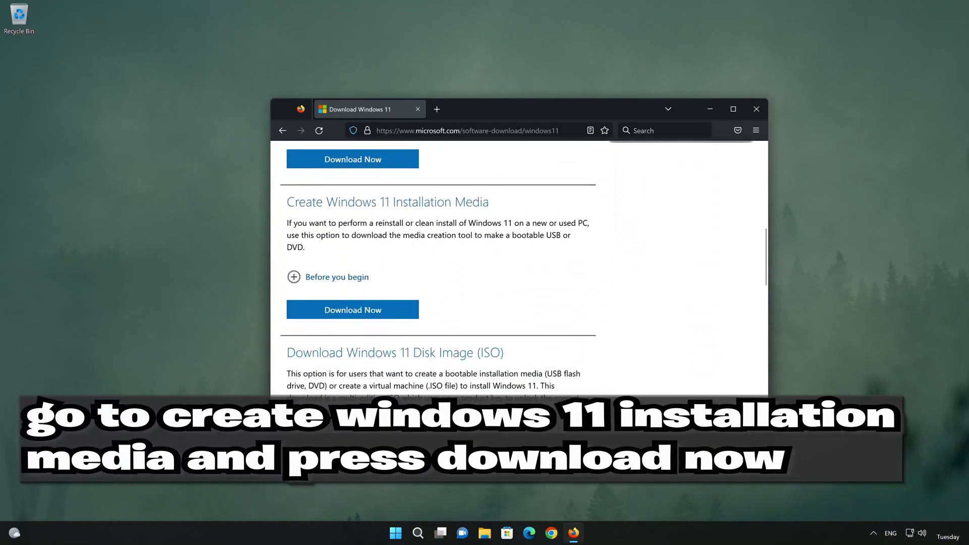
click(369, 312)
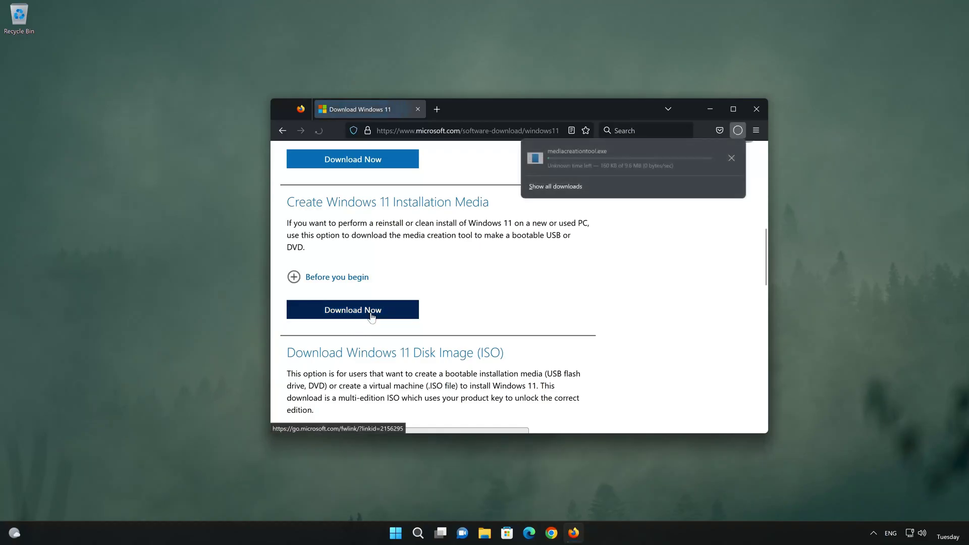
click(756, 110)
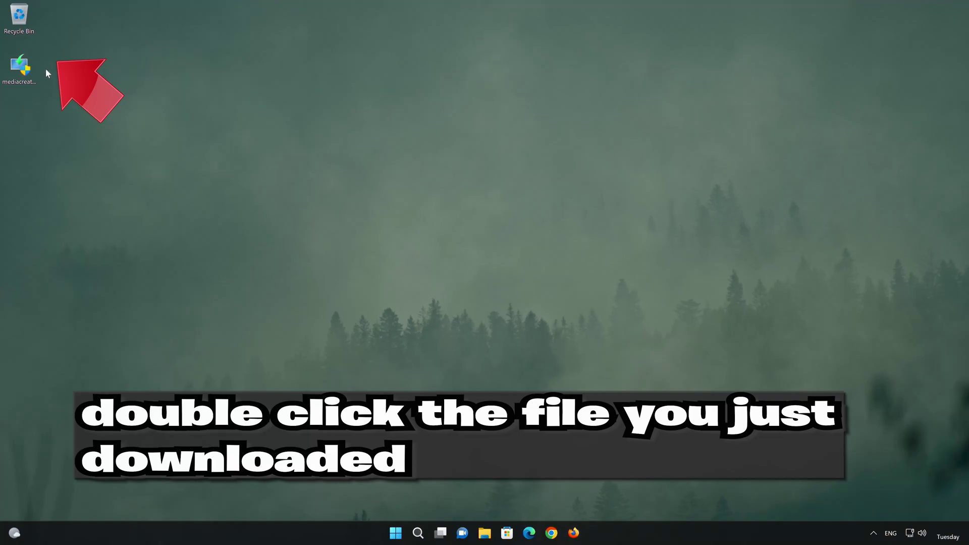
- Run the downloaded media creation tool with permission to make changes, accept the license terms and keep the recommended language and edition
double_click(19, 81)
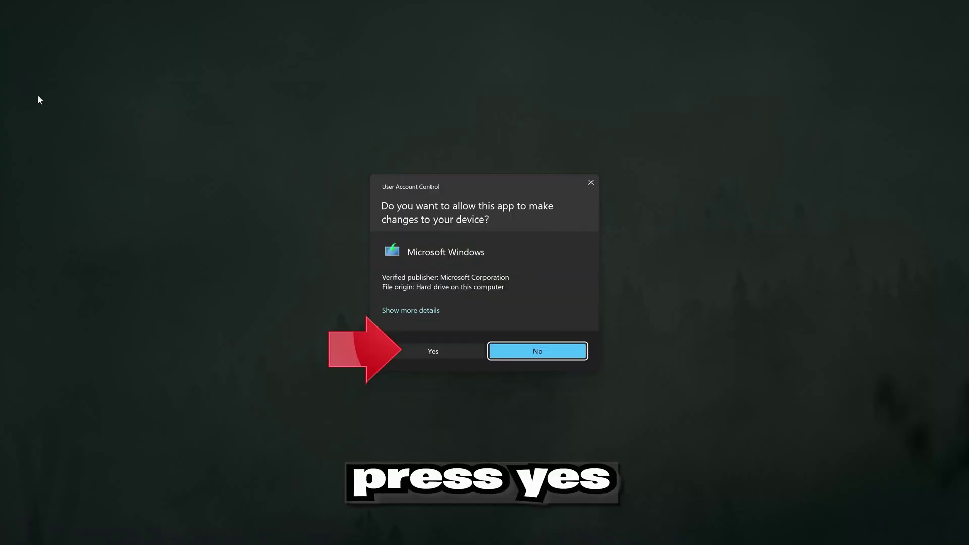
click(428, 353)
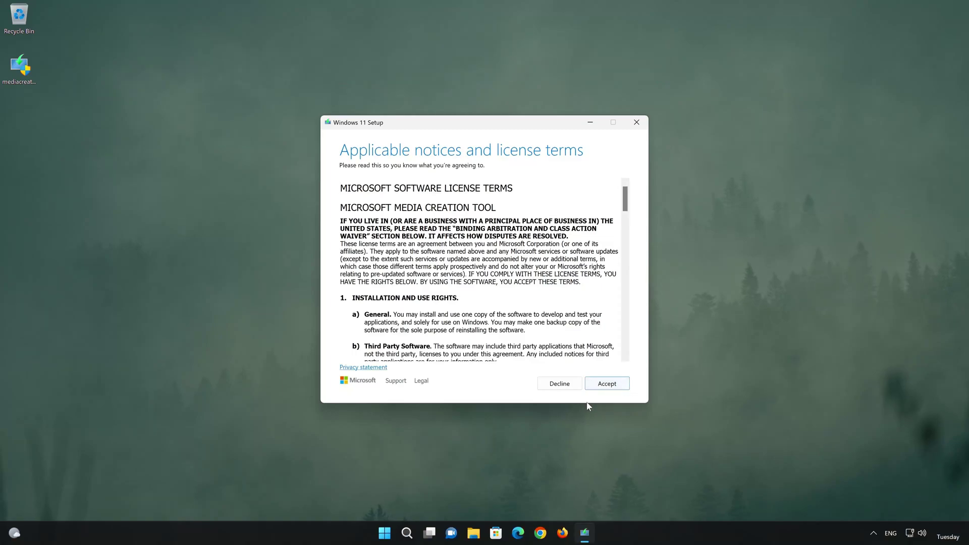
click(611, 385)
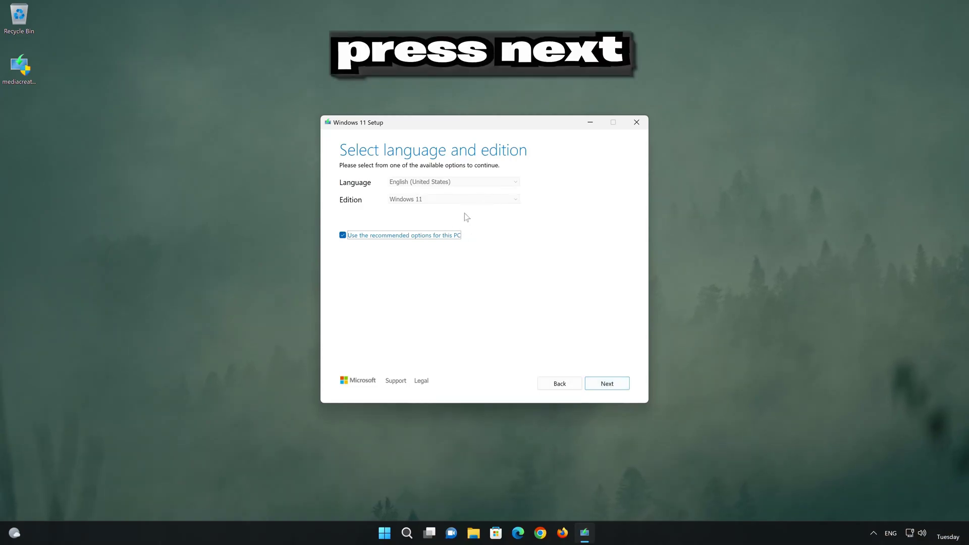
click(621, 390)
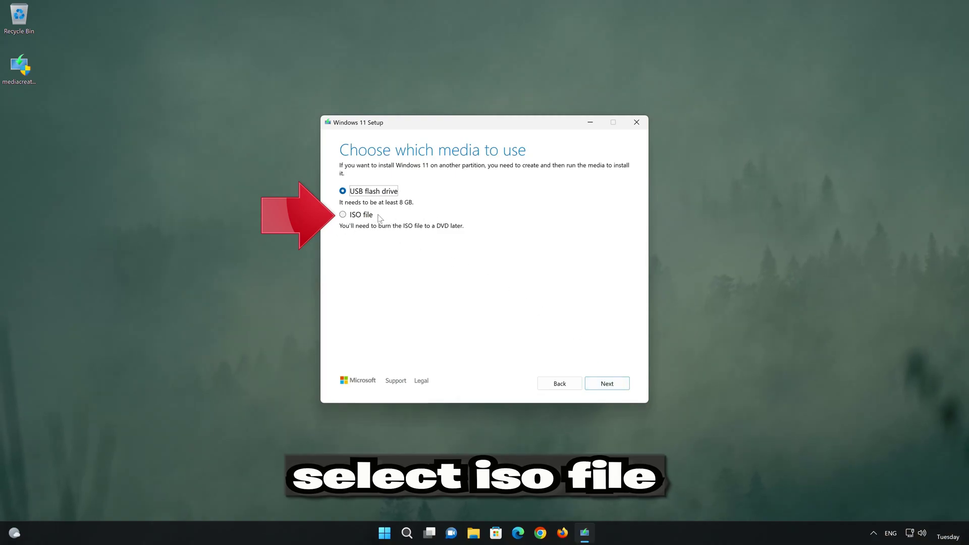
- Choose ISO file as the media, save it to the Desktop as Windows 11, and finish the tool once the file is created
click(343, 215)
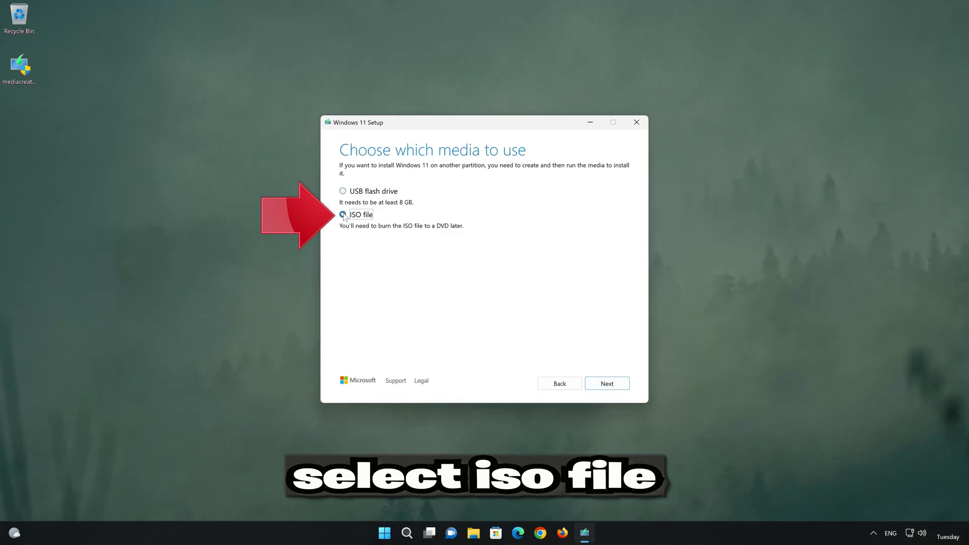
click(608, 385)
key(End)
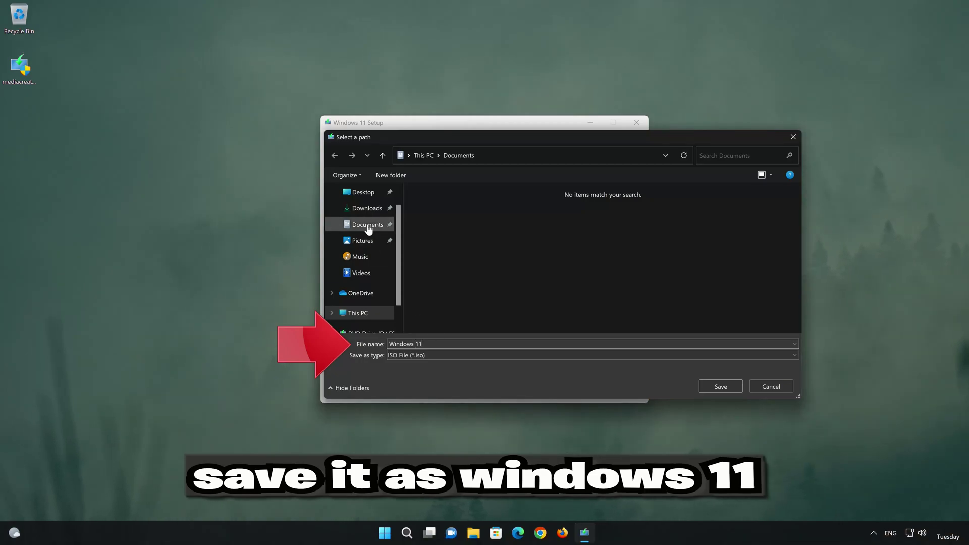
click(368, 197)
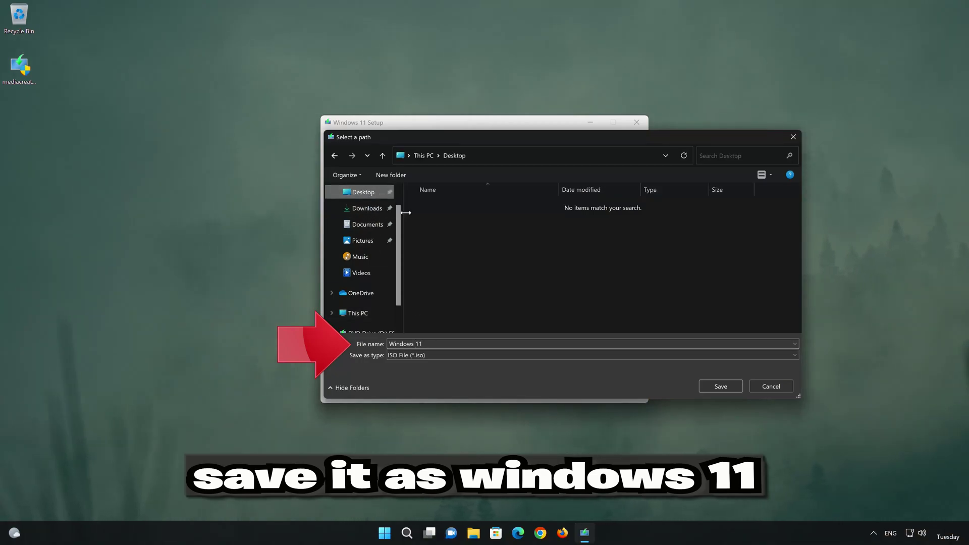
click(729, 385)
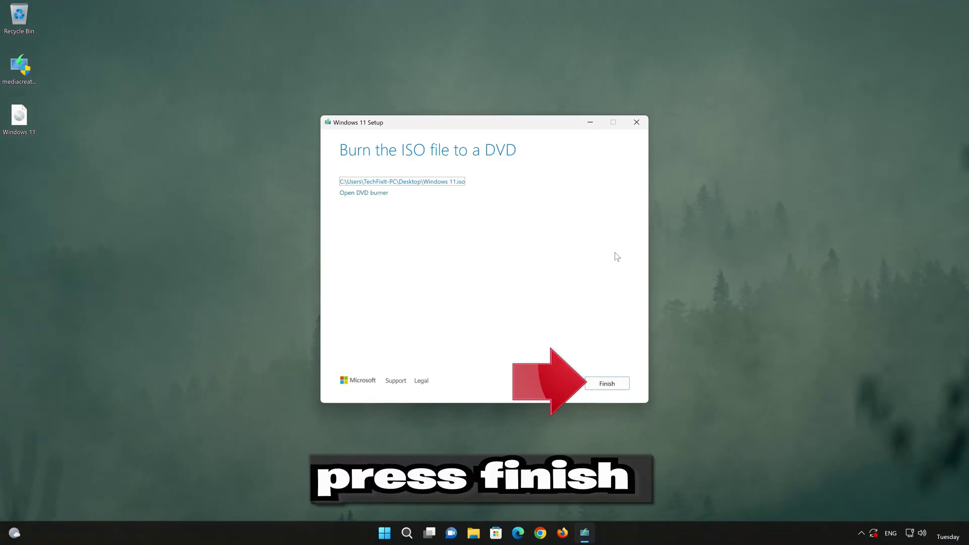
click(607, 385)
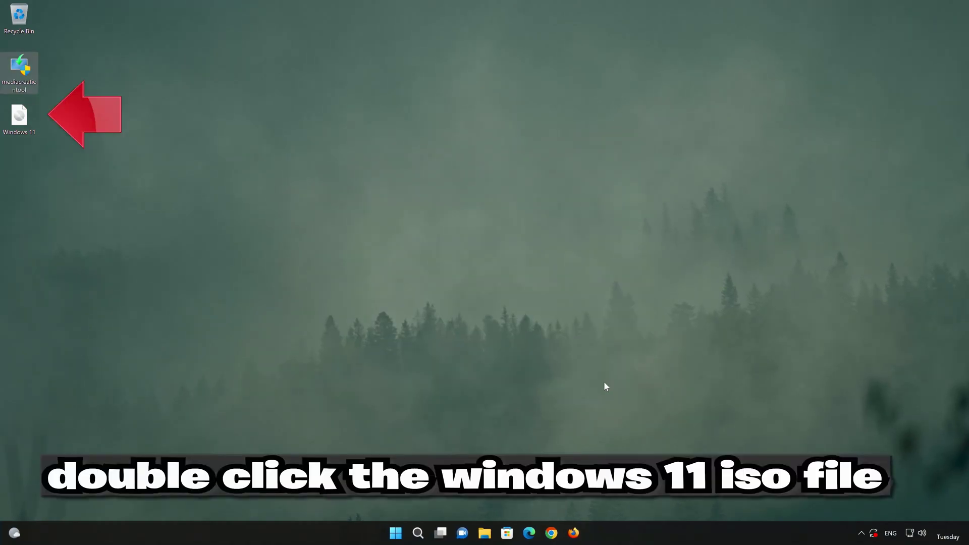
- Mount the Windows 11 ISO from the desktop, run its setup application with permission to make changes, and close the drive's folder window
double_click(17, 121)
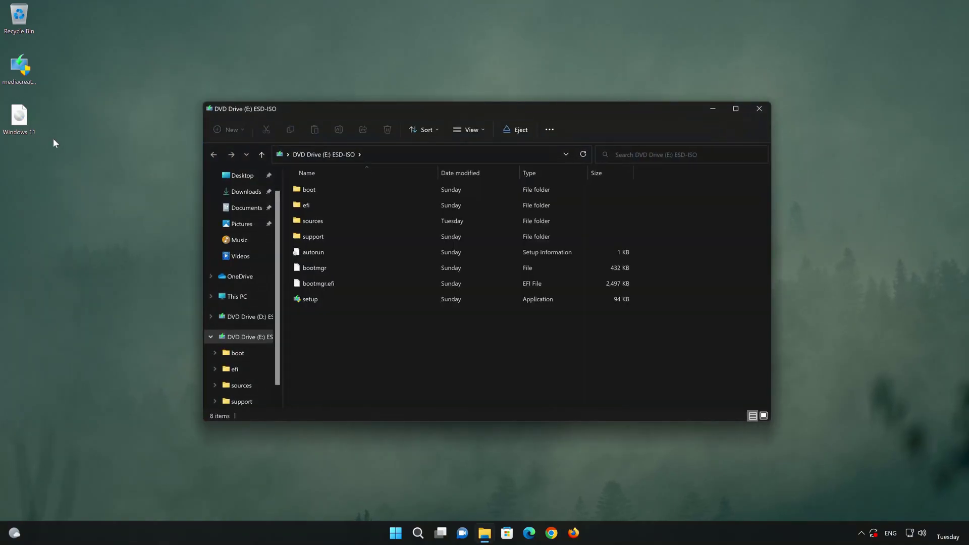
double_click(364, 301)
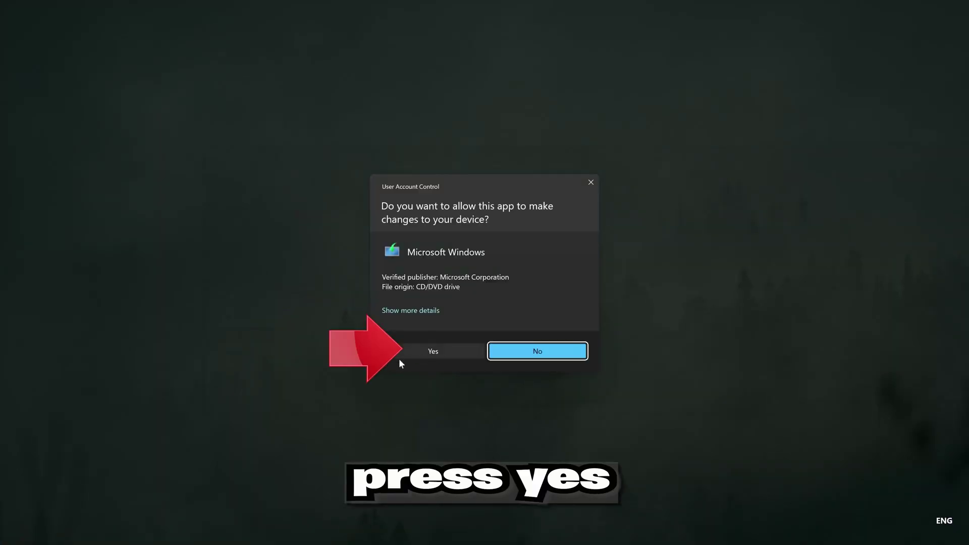
click(428, 351)
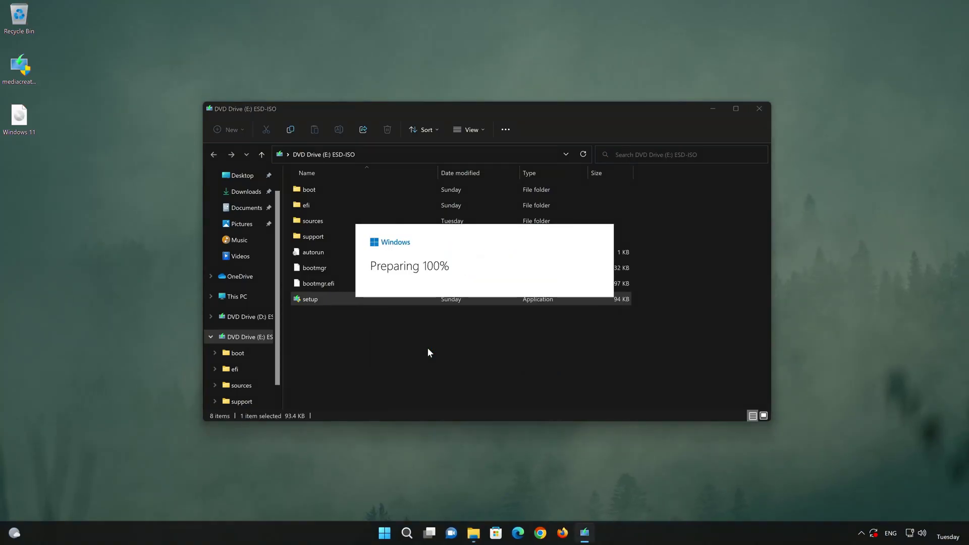
click(757, 108)
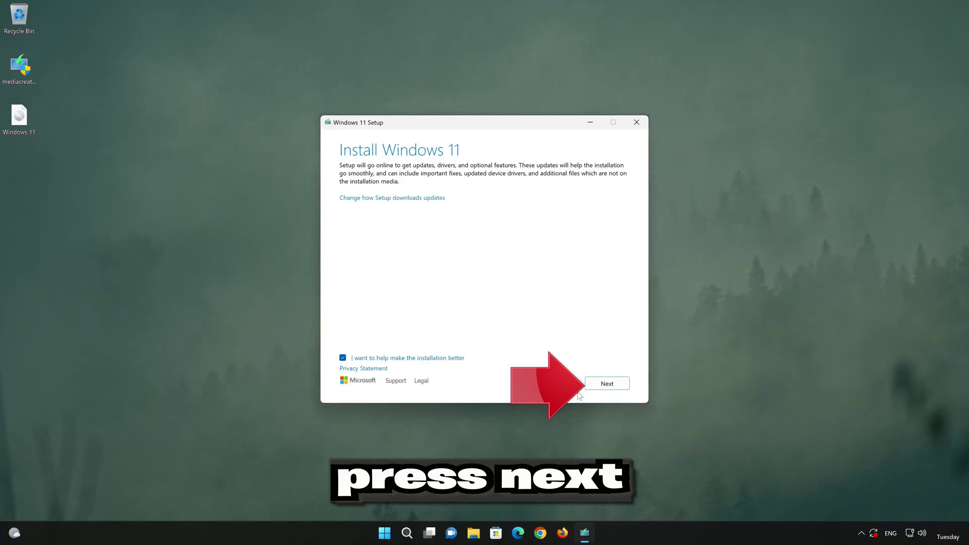
- Proceed through Windows 11 Setup, accept the license terms, keep personal files and apps, and start the installation
click(611, 387)
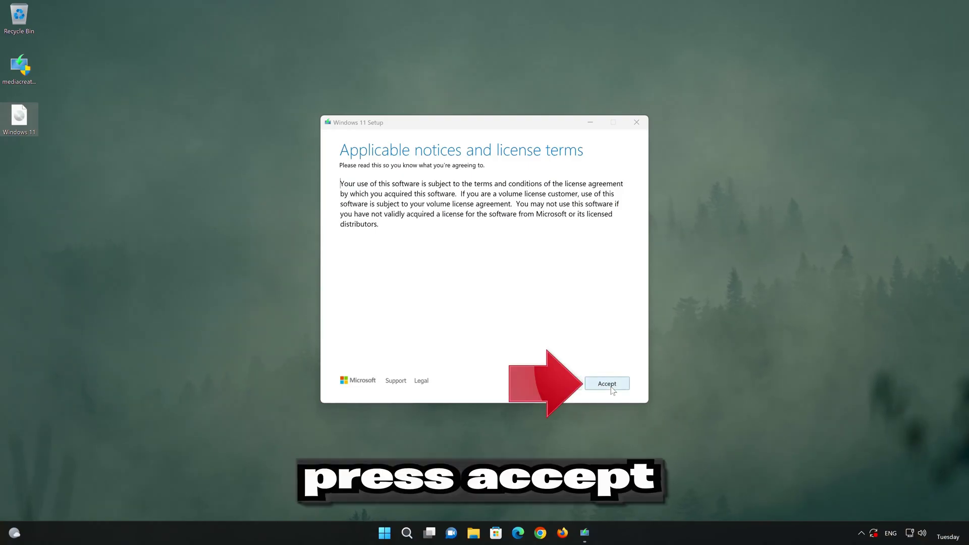
click(607, 384)
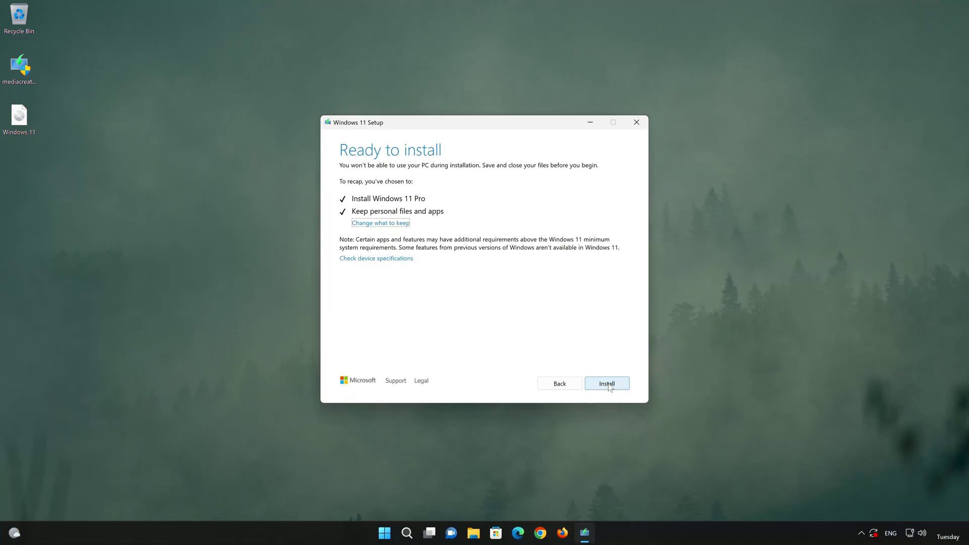
click(409, 226)
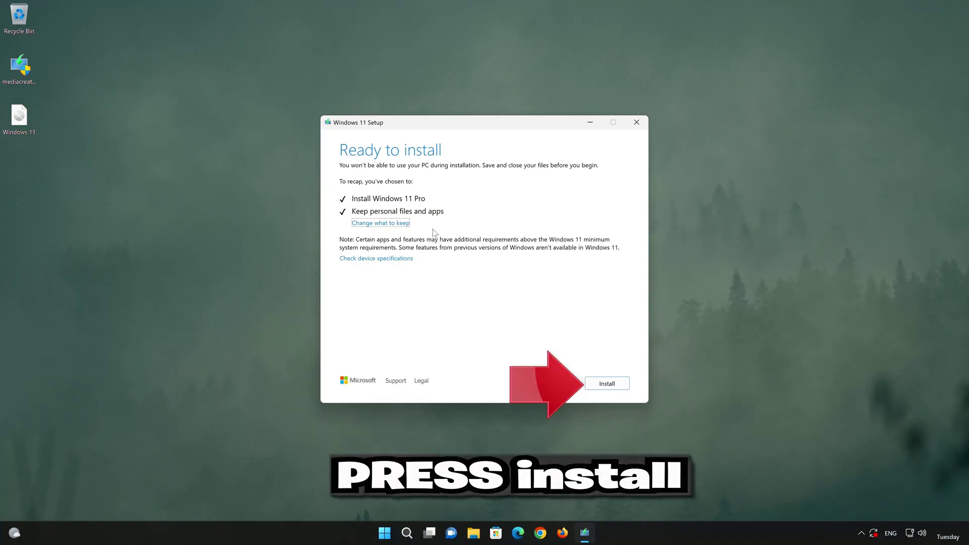
click(619, 385)
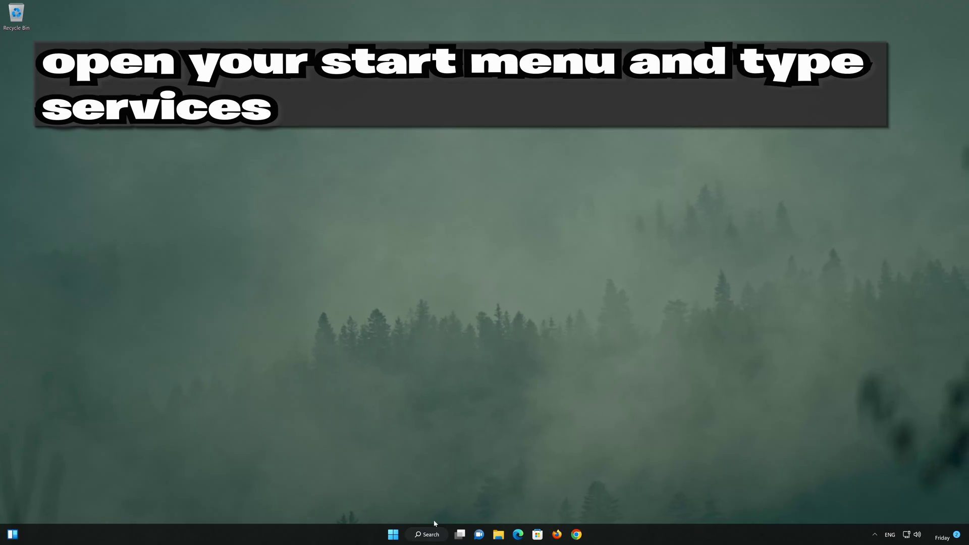
- Search for services from the Start menu and open the Services app
click(395, 536)
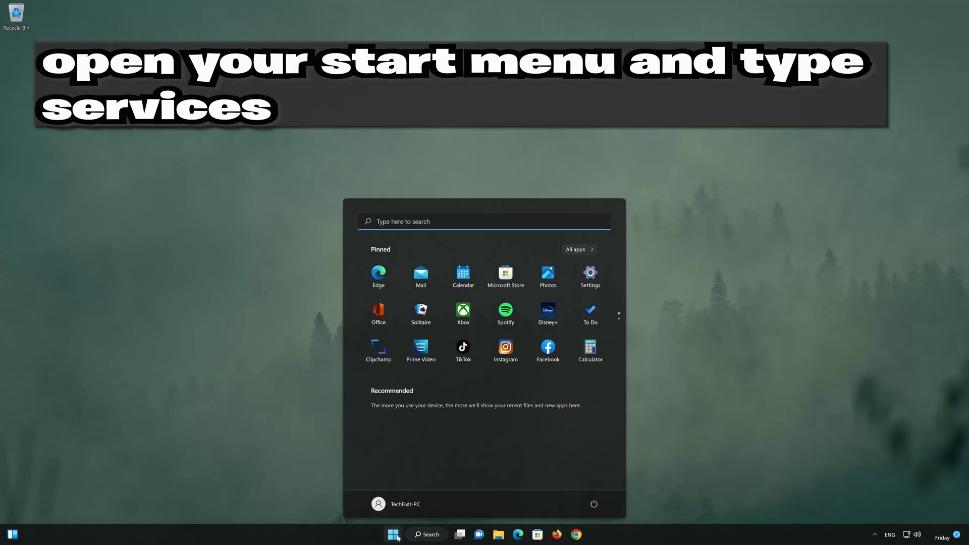
text(services)
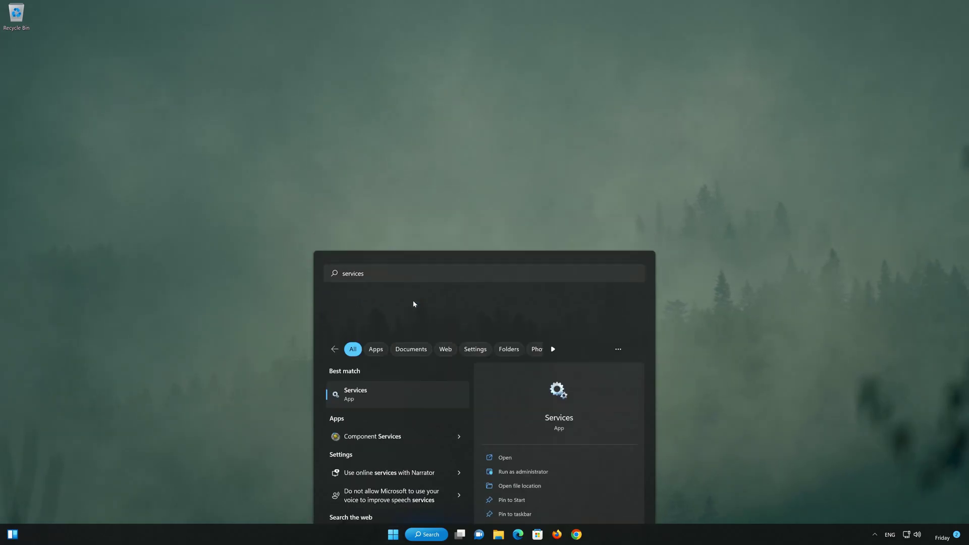
click(412, 300)
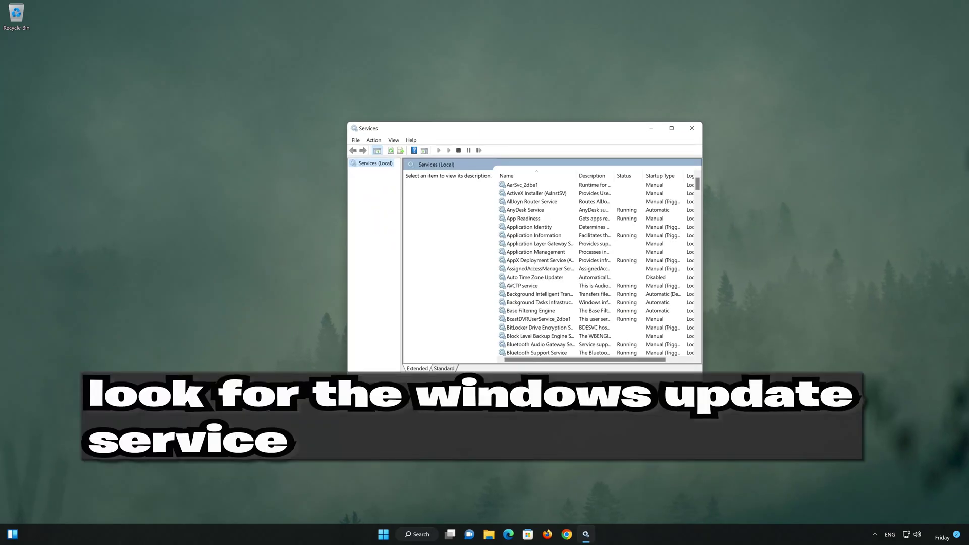
- Find the Windows Update service, open its properties, set its startup type to Automatic and apply the change
click(524, 287)
scroll(524, 287, down, 15)
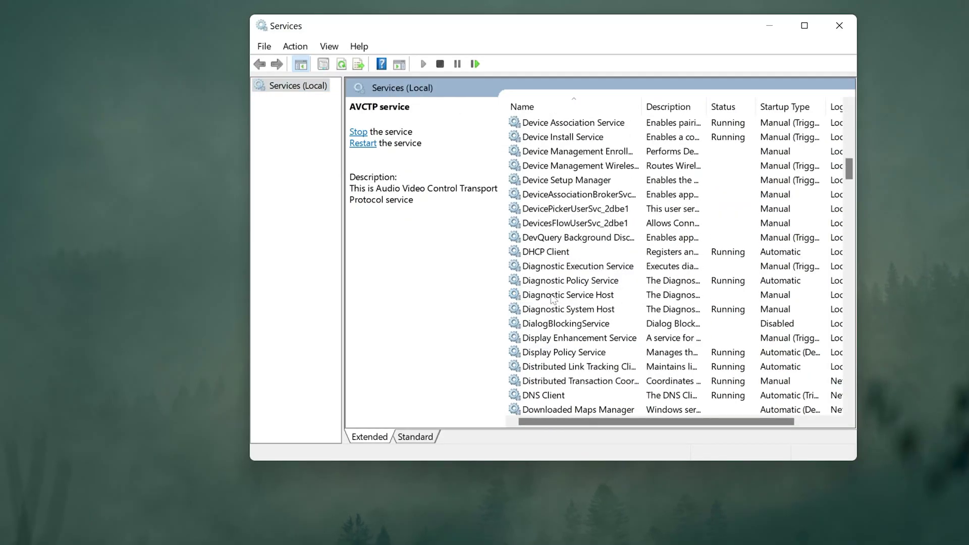
scroll(553, 299, down, 20)
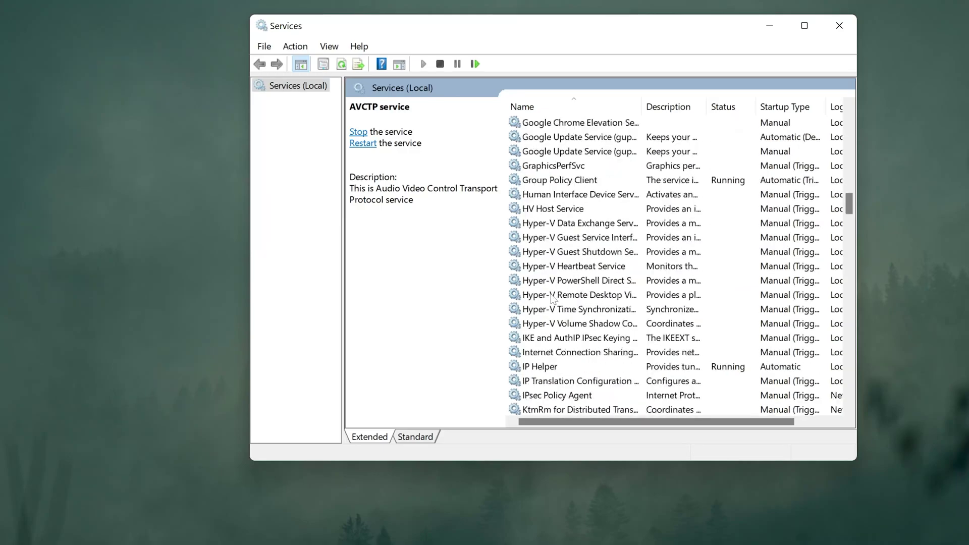
scroll(553, 299, down, 20)
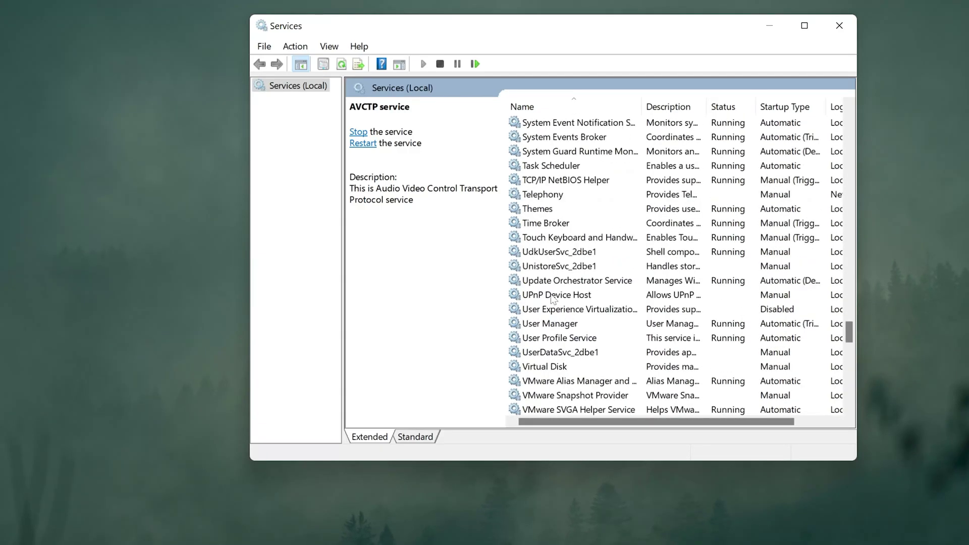
scroll(553, 299, down, 10)
scroll(554, 299, down, 5)
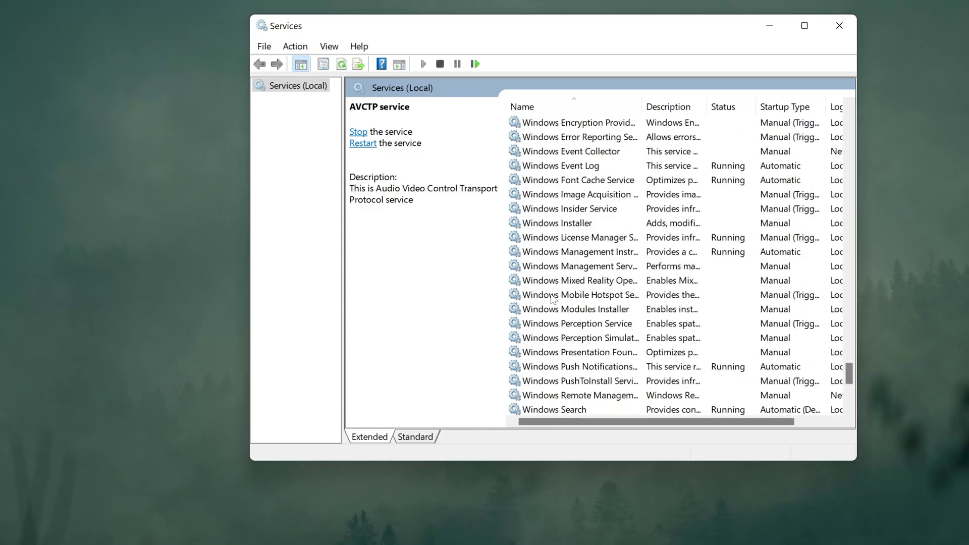
click(556, 364)
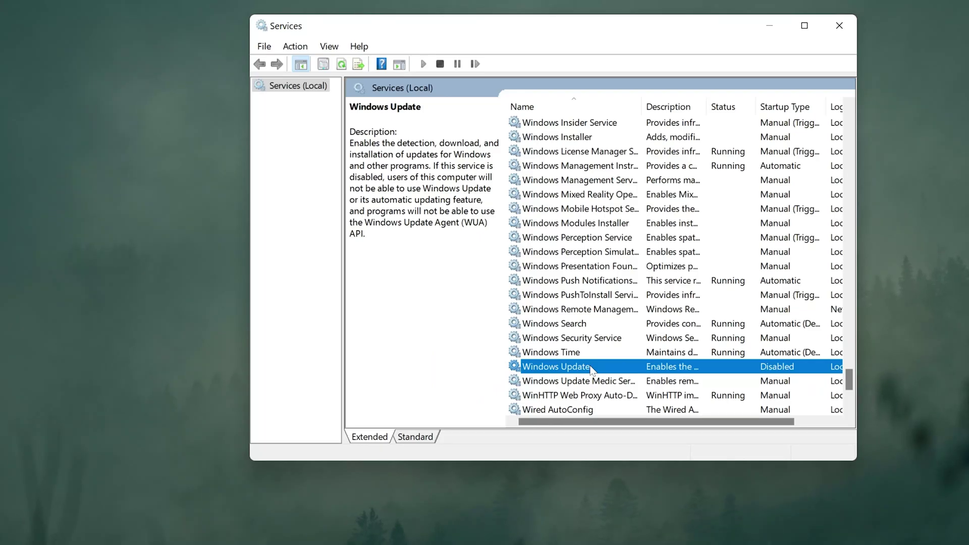
right_click(593, 371)
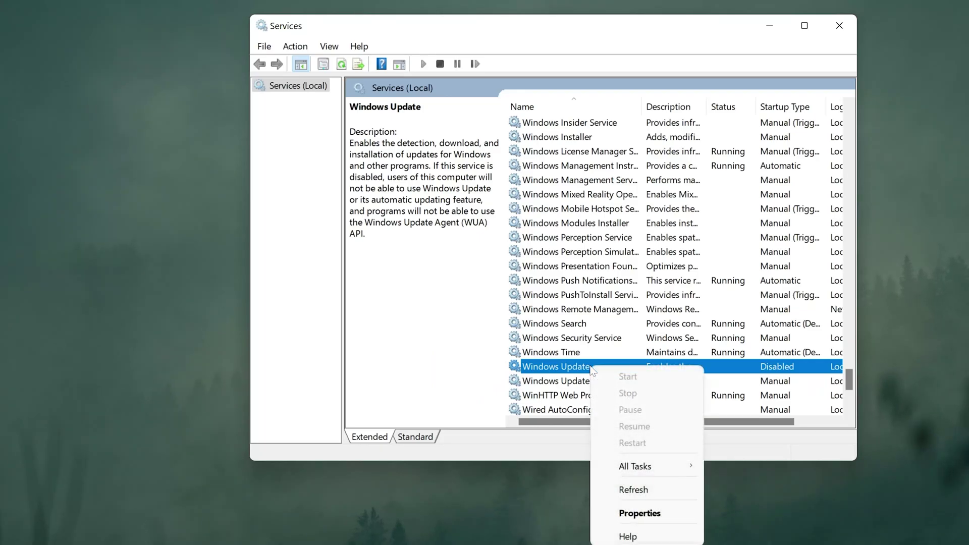
click(665, 515)
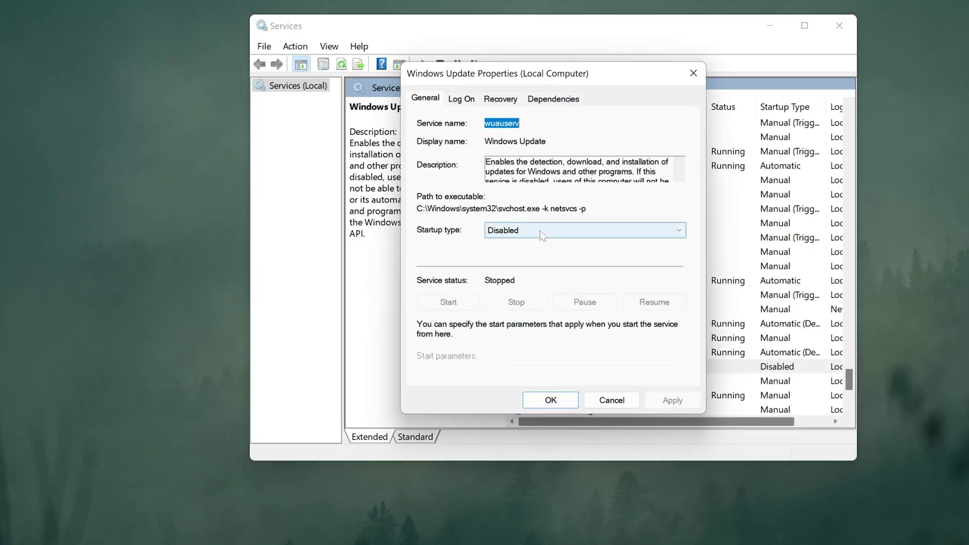
click(542, 235)
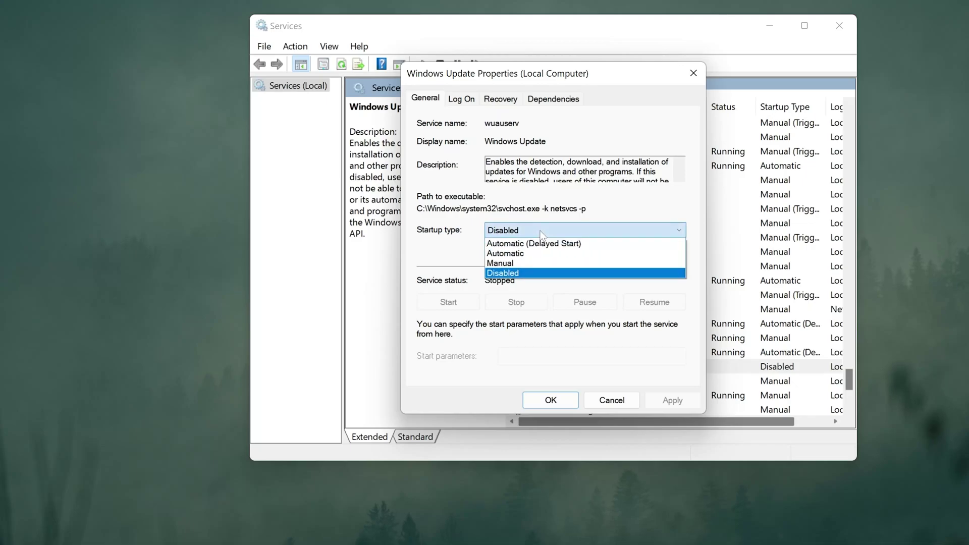
click(558, 258)
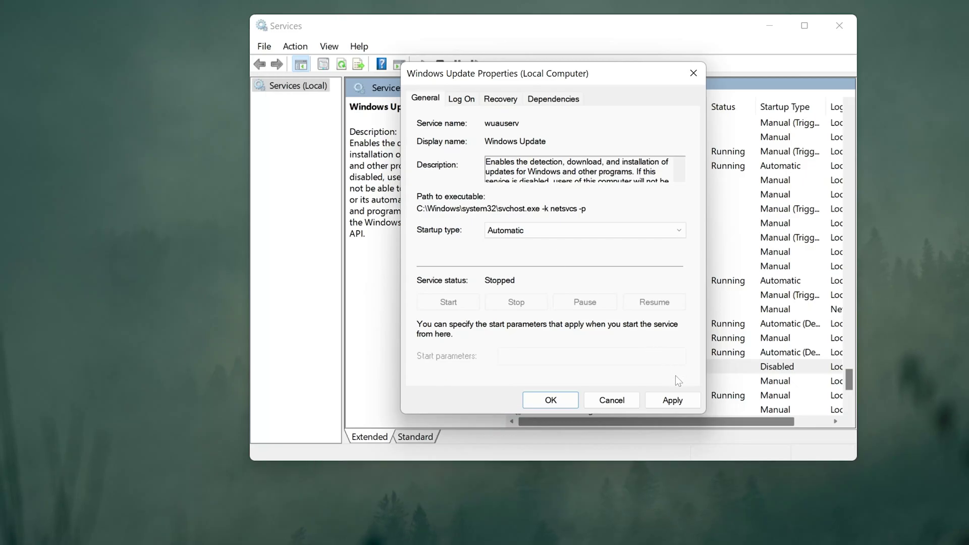
click(667, 400)
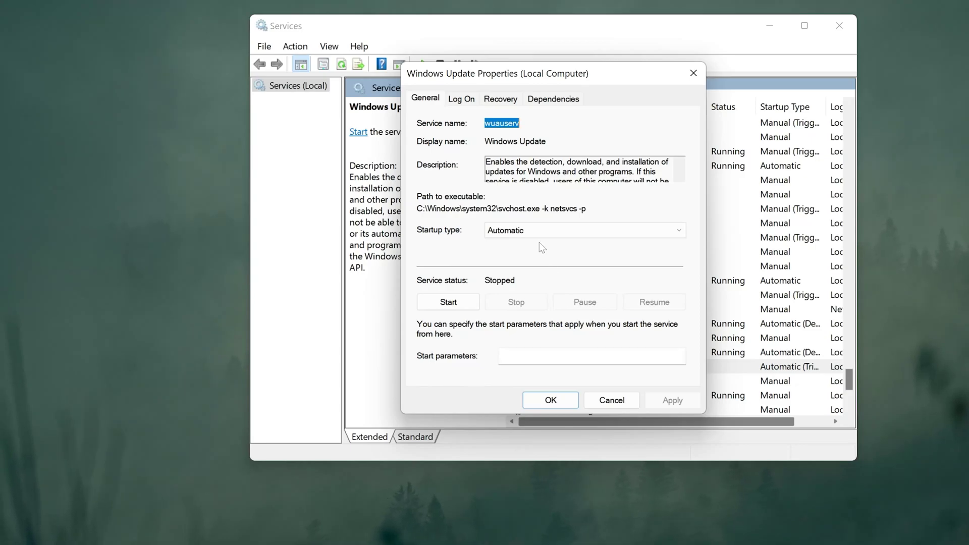
- Set the Windows Update service's second-failure recovery action to Restart the Service, save the properties, and start the service
click(511, 99)
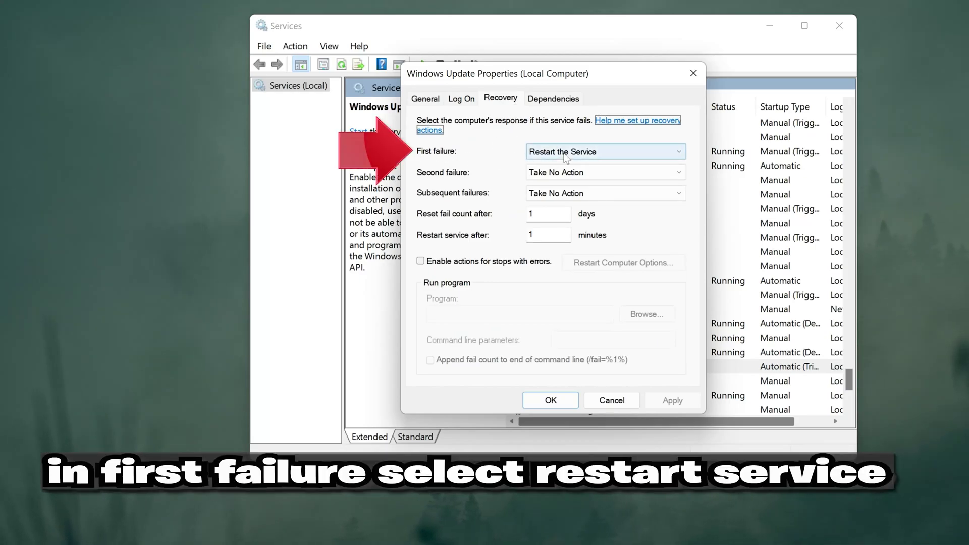
click(543, 174)
click(553, 197)
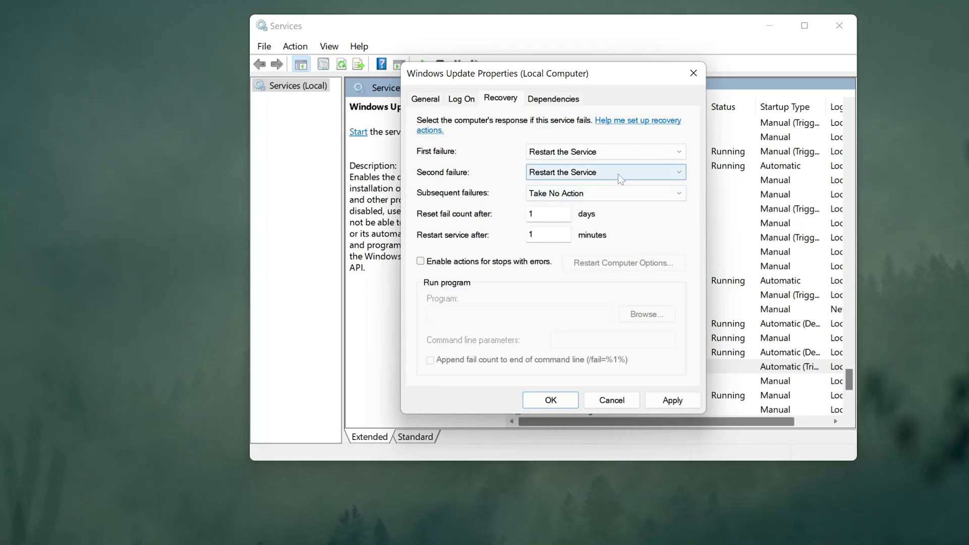
click(667, 400)
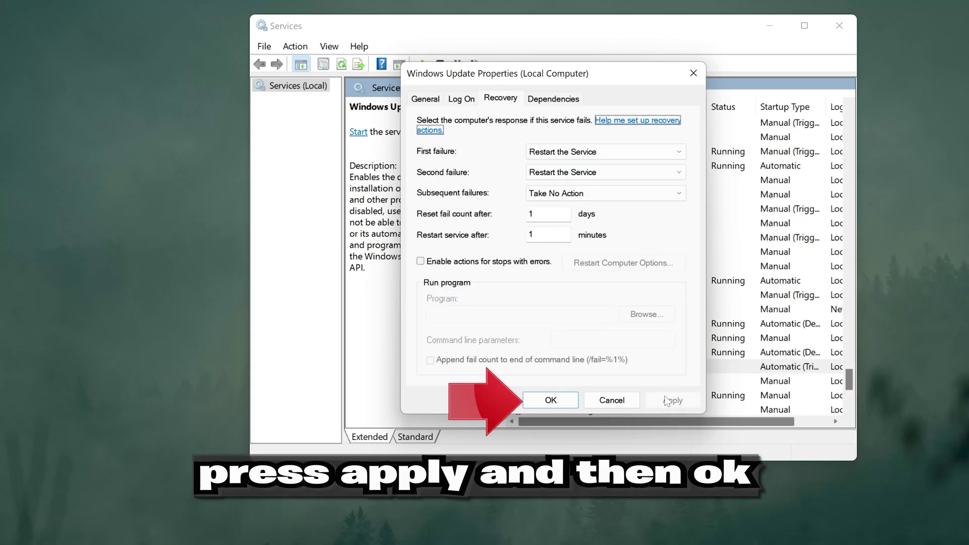
click(551, 400)
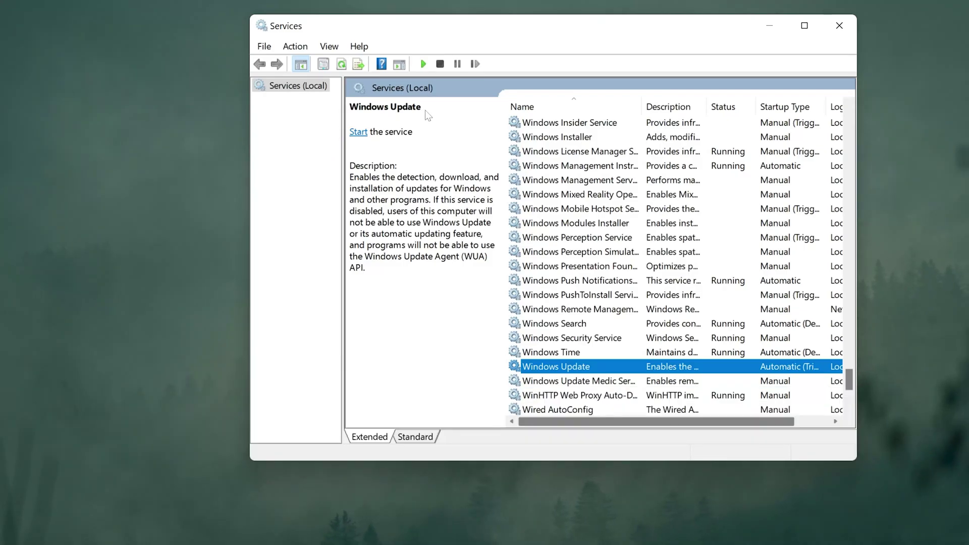
click(358, 135)
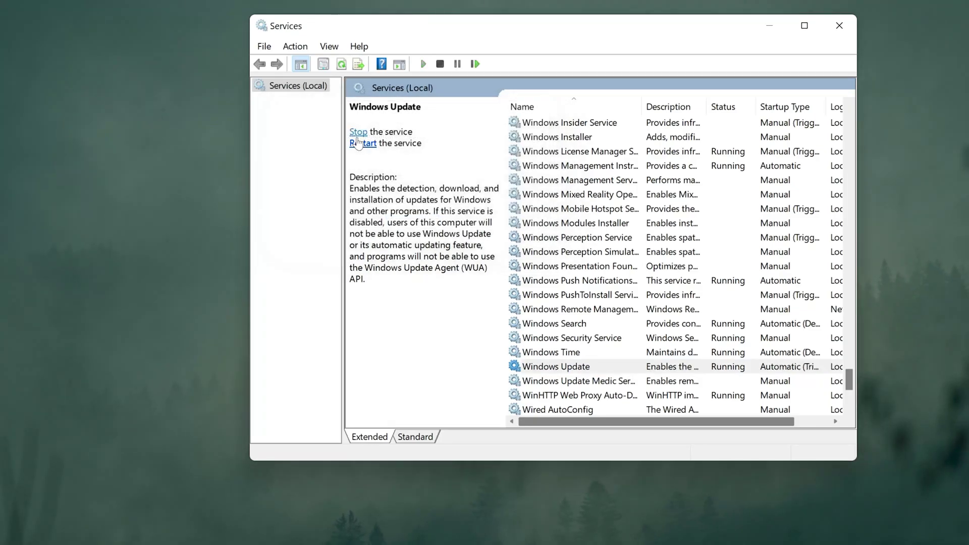